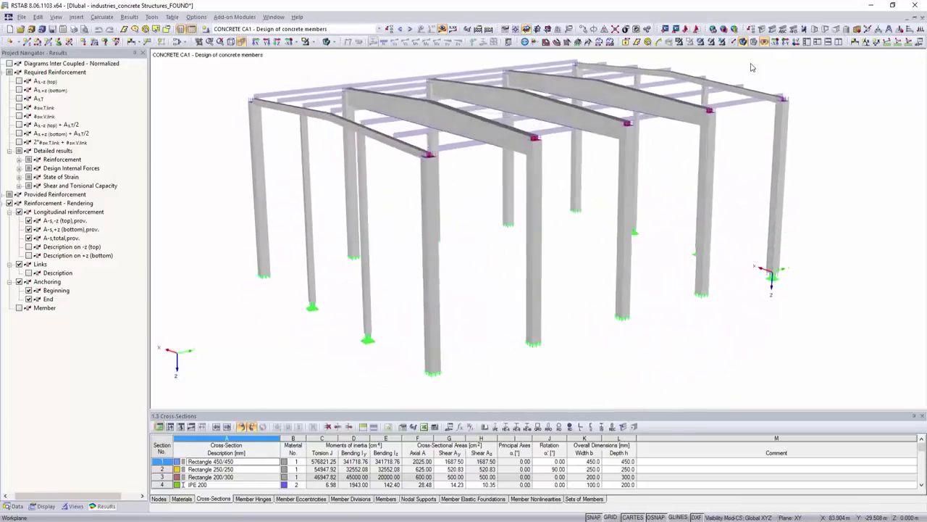
Toggle the Member display in the reinforcement rendering, leaving it off, and inspect the reinforcement cages of the hall's columns and beams.
{"action": "left_click", "coordinate": [19, 308]}
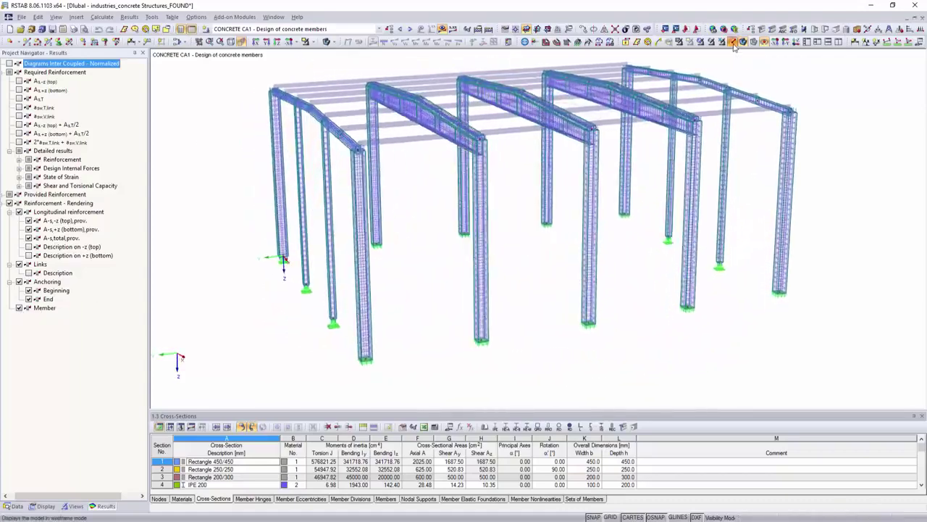
{"action": "left_click", "coordinate": [19, 308]}
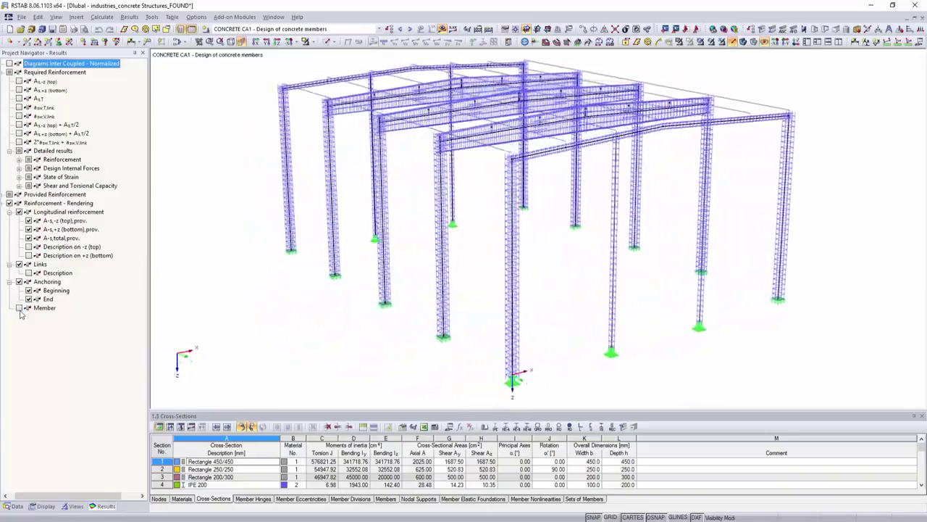
{"action": "scroll", "coordinate": [466, 213], "scroll_direction": "up", "scroll_amount": 4}
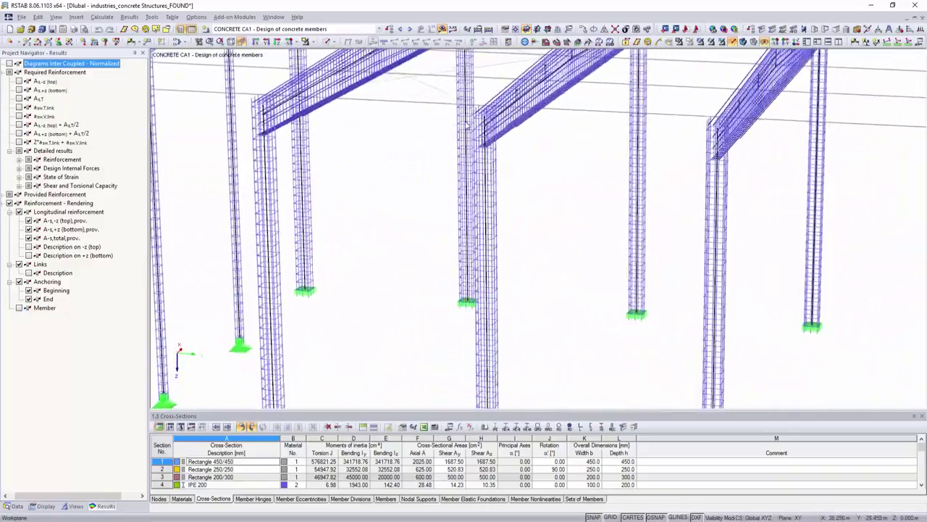
{"action": "scroll", "coordinate": [468, 127], "scroll_direction": "down", "scroll_amount": 5}
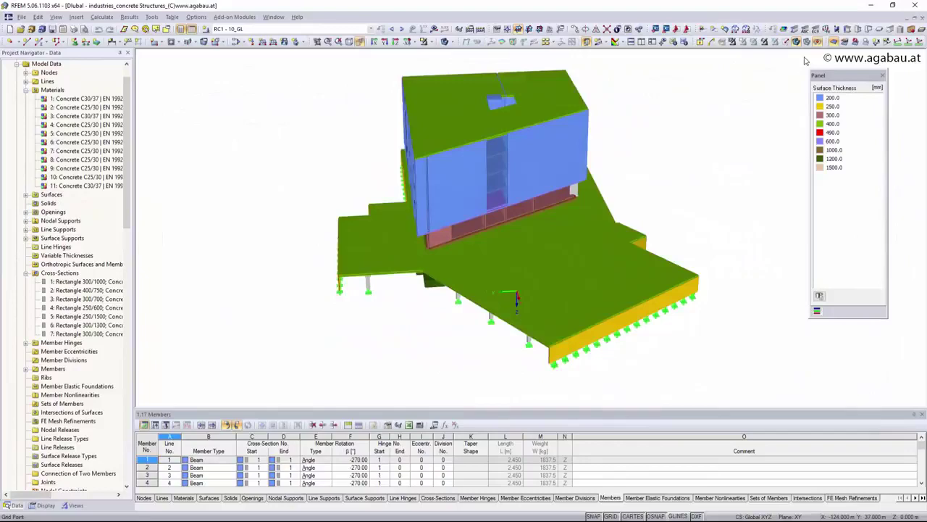
Display the house model in transparent solid rendering.
{"action": "left_click", "coordinate": [807, 43]}
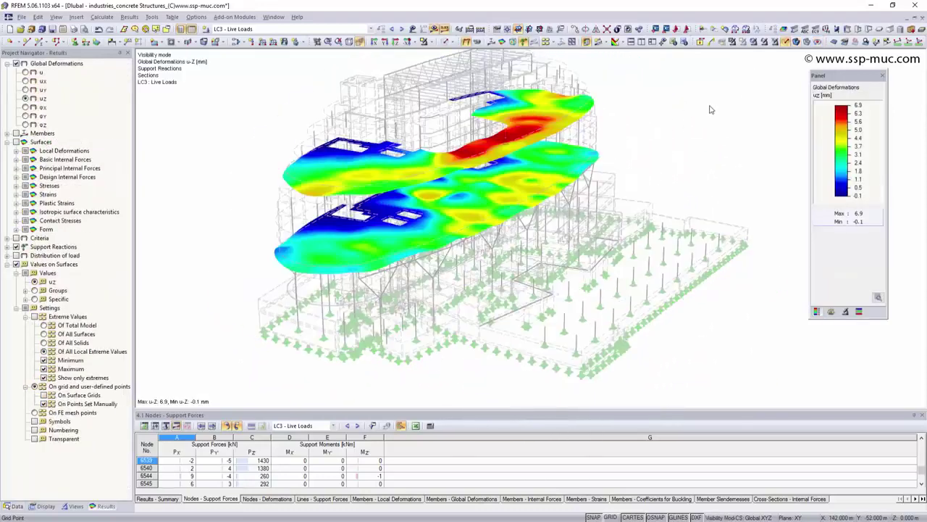
Show the extreme values of the uZ deformation on the two floor slabs for LC3: Live Loads.
{"action": "middle_click_drag", "start_coordinate": [710, 109], "coordinate": [655, 112], "text": "ctrl"}
{"action": "scroll", "coordinate": [537, 202], "scroll_direction": "up", "scroll_amount": 5}
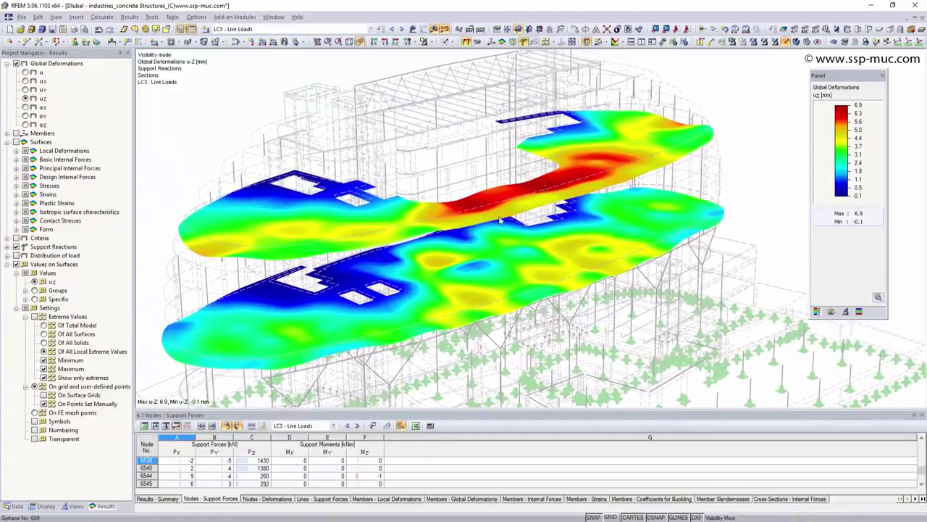
{"action": "left_click", "coordinate": [35, 317]}
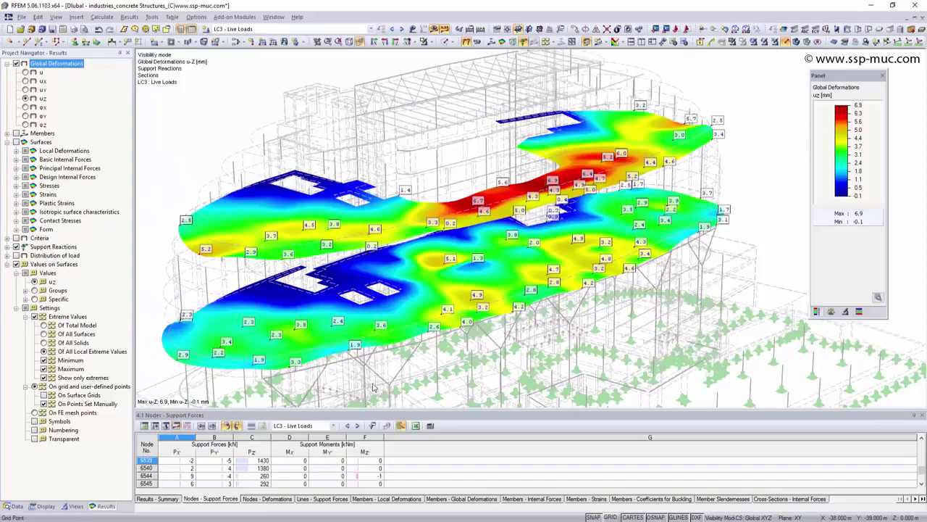
{"action": "middle_click_drag", "start_coordinate": [553, 351], "coordinate": [581, 300], "text": "ctrl"}
{"action": "scroll", "coordinate": [581, 300], "scroll_direction": "up", "scroll_amount": 2}
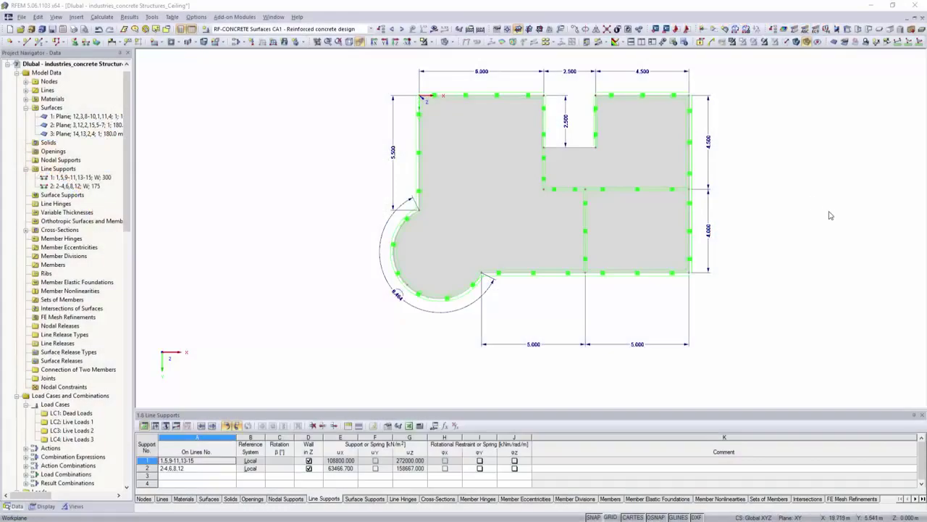
Show the ceiling slab in isometric view and hide its dimensions.
{"action": "middle_click_drag", "start_coordinate": [830, 212], "coordinate": [678, 75], "text": "ctrl"}
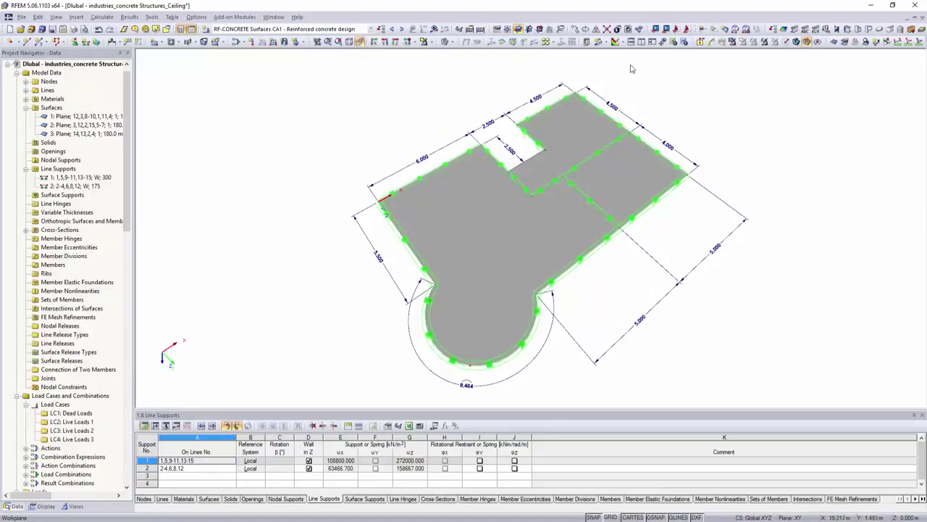
{"action": "left_click", "coordinate": [350, 42]}
{"action": "right_click", "coordinate": [344, 117]}
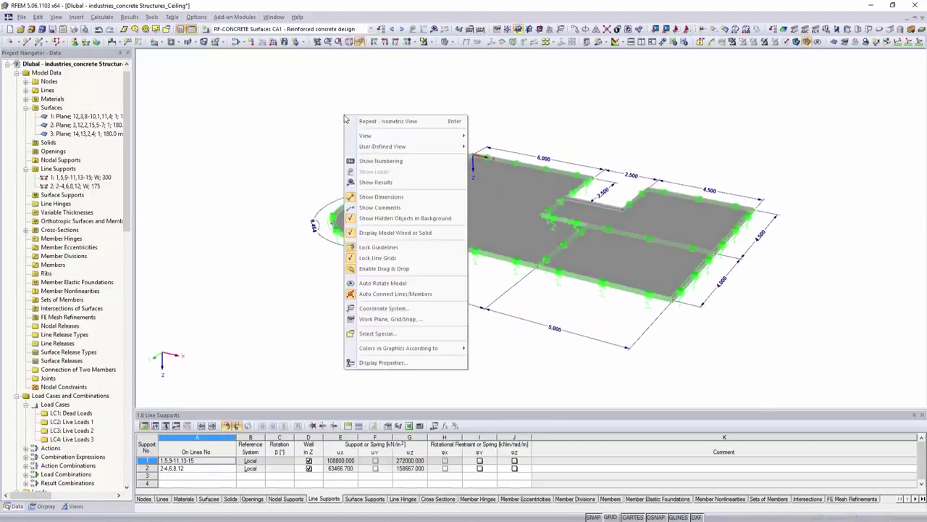
{"action": "left_click", "coordinate": [377, 196]}
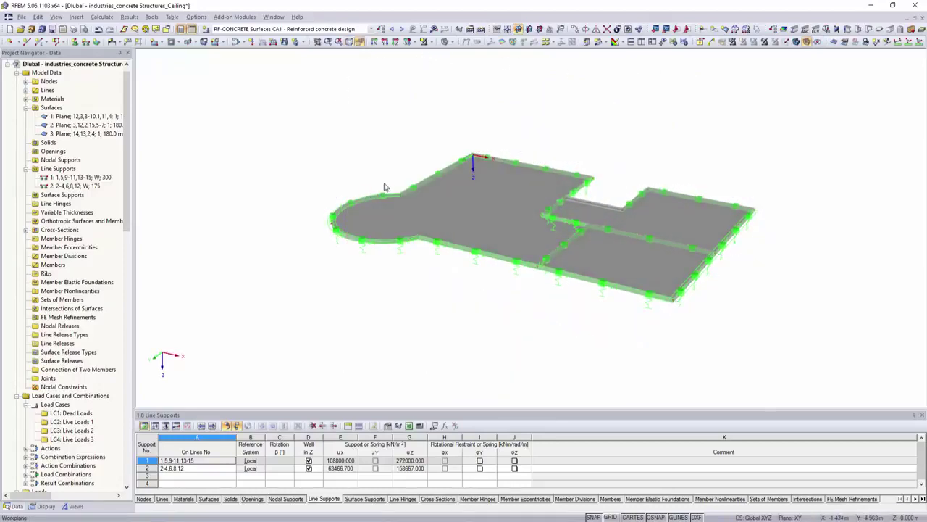
Display the RF-CONCRETE Surfaces results on the ceiling slab and look at the deformation u.
{"action": "left_click", "coordinate": [435, 30]}
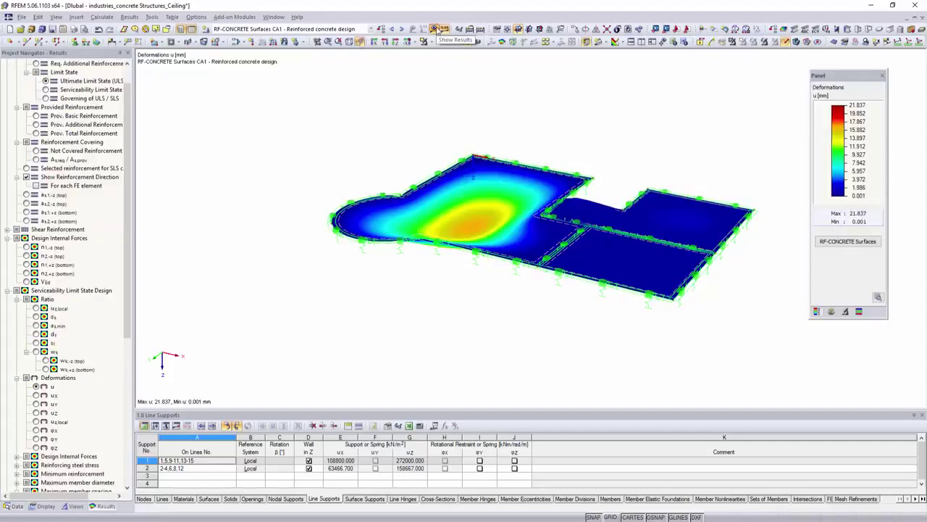
{"action": "middle_click_drag", "start_coordinate": [411, 148], "coordinate": [335, 193], "text": "ctrl"}
{"action": "scroll", "coordinate": [268, 190], "scroll_direction": "up", "scroll_amount": 4}
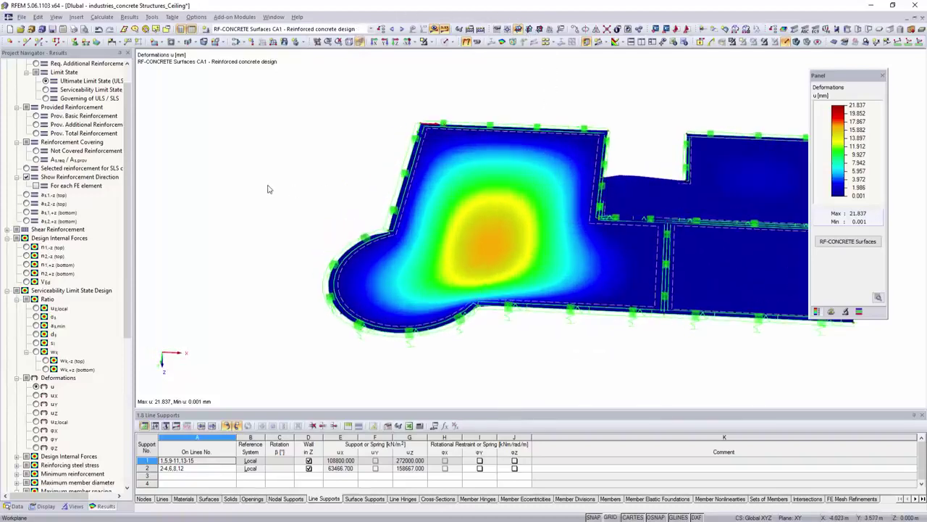
Step through the required reinforcement plots a-s,1,-z (top) and a-s,2,-z (top), ending on a-s,1,+z (bottom).
{"action": "scroll", "coordinate": [126, 83], "scroll_direction": "up", "scroll_amount": 1}
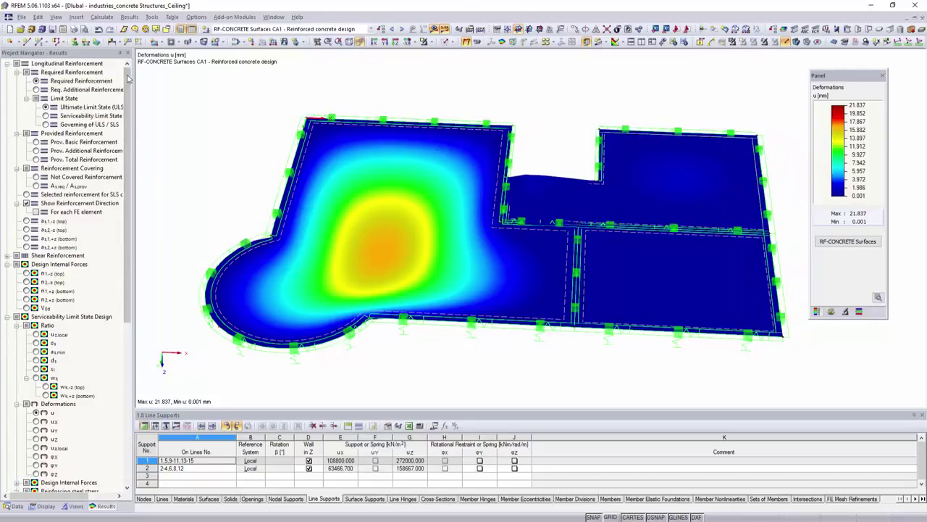
{"action": "left_click", "coordinate": [25, 221]}
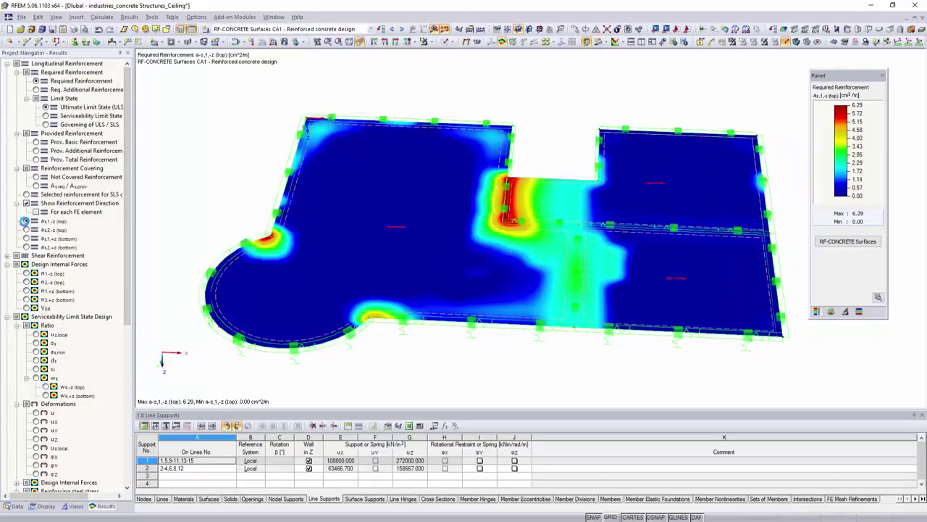
{"action": "left_click", "coordinate": [26, 229]}
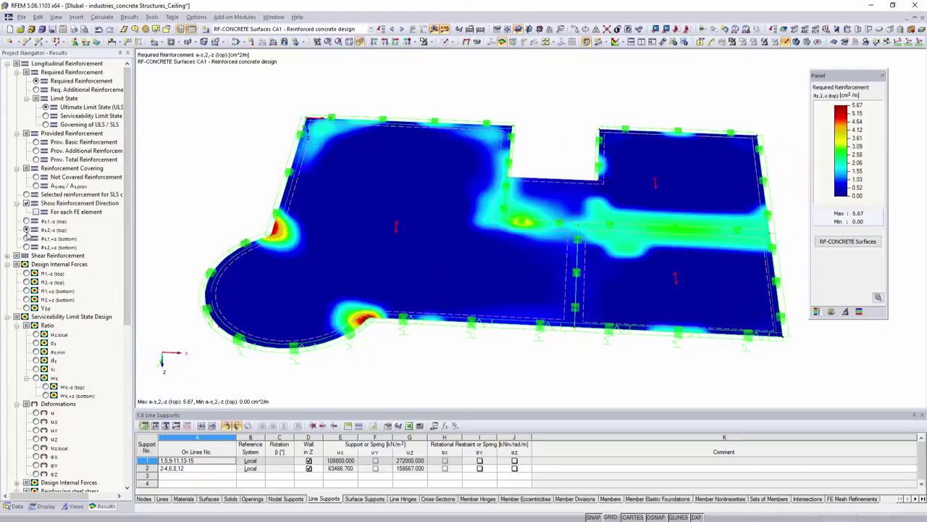
{"action": "left_click", "coordinate": [26, 239]}
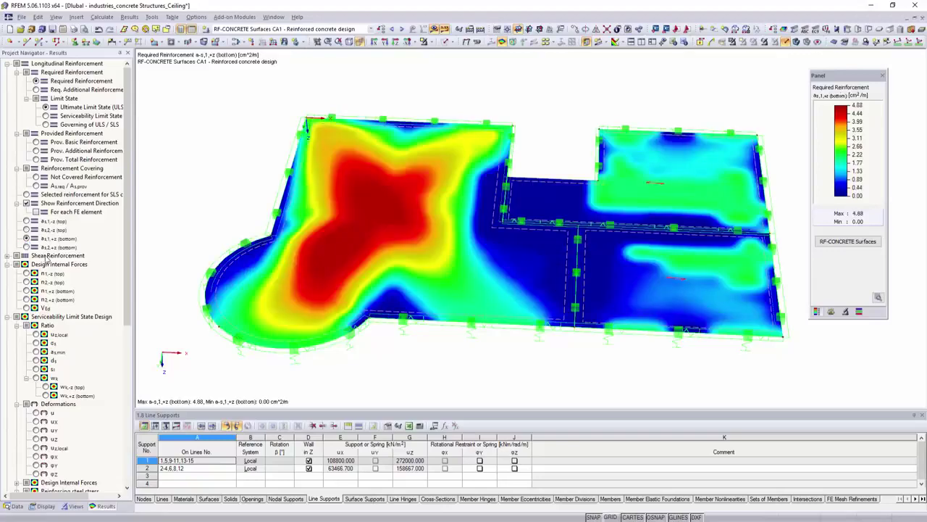
Turn on the values on surfaces for the ceiling slab, without those on the surface grids.
{"action": "scroll", "coordinate": [53, 285], "scroll_direction": "down", "scroll_amount": 10}
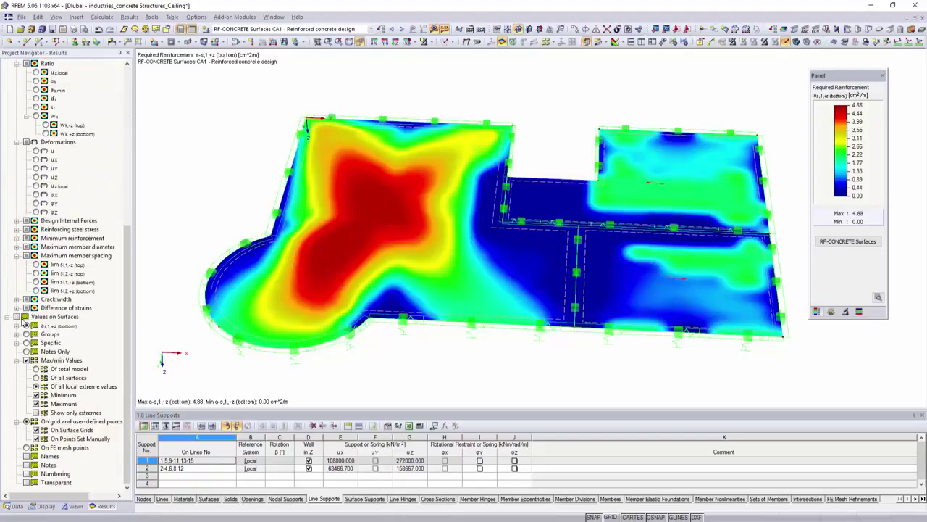
{"action": "left_click", "coordinate": [19, 317]}
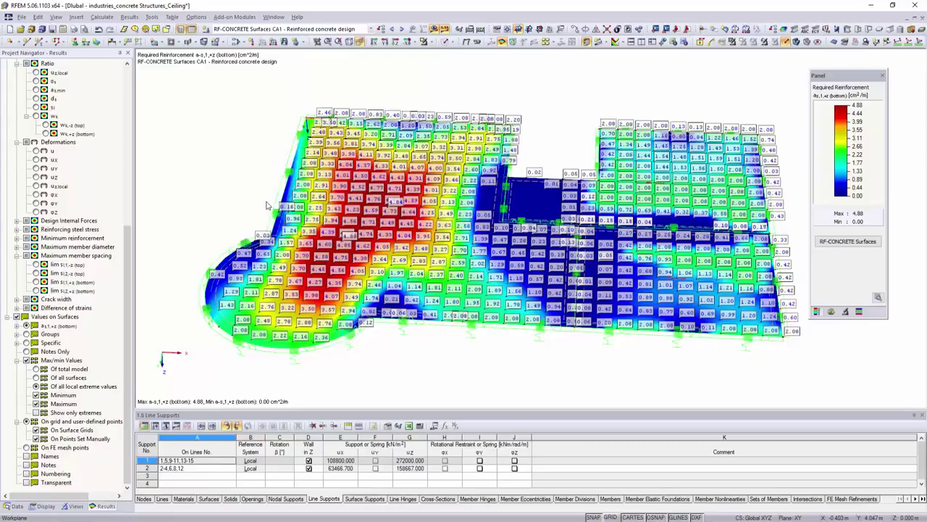
{"action": "middle_click_drag", "start_coordinate": [191, 250], "coordinate": [475, 130], "text": "ctrl"}
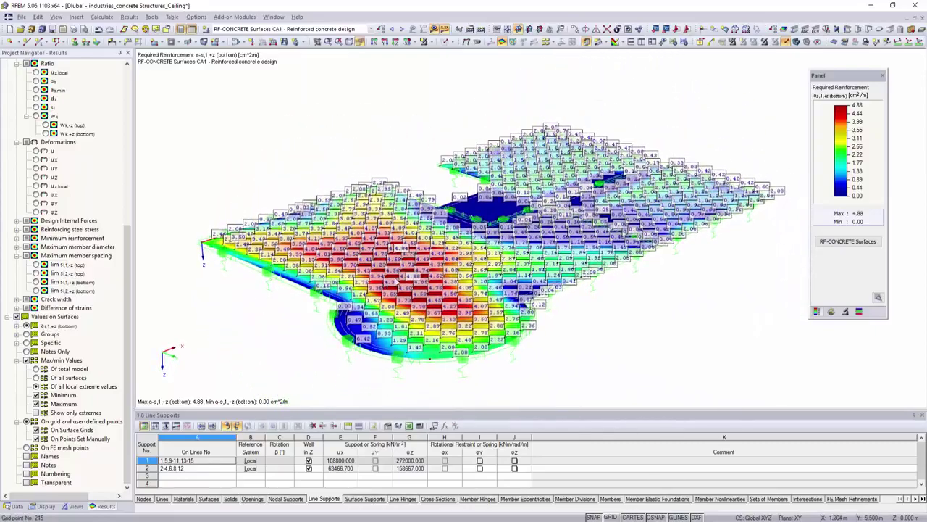
{"action": "scroll", "coordinate": [406, 272], "scroll_direction": "up", "scroll_amount": 5}
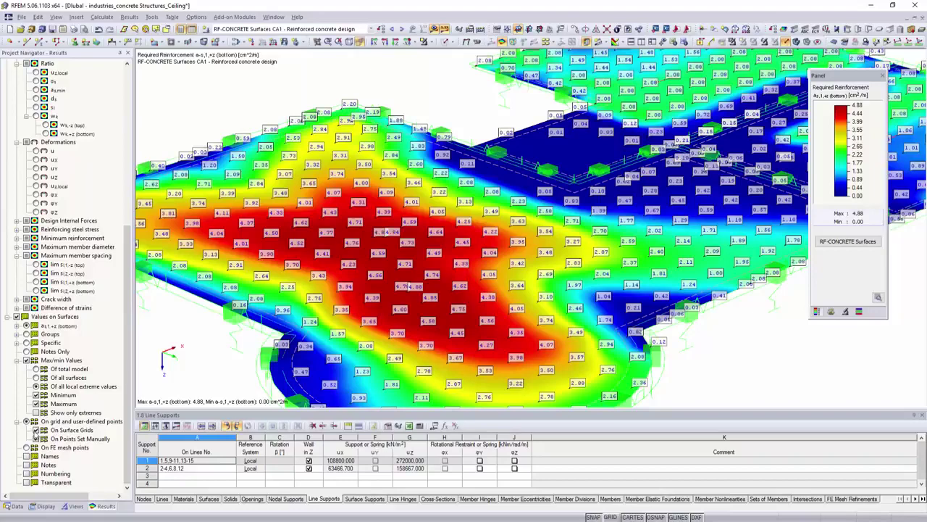
{"action": "left_click", "coordinate": [35, 430]}
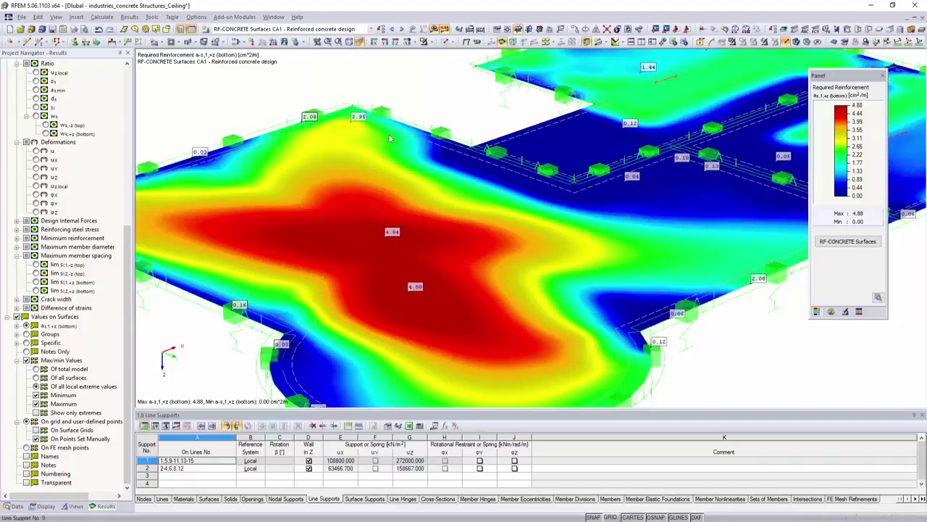
View the ceiling slab in plan and display its required reinforcement as isolines.
{"action": "left_click", "coordinate": [397, 42]}
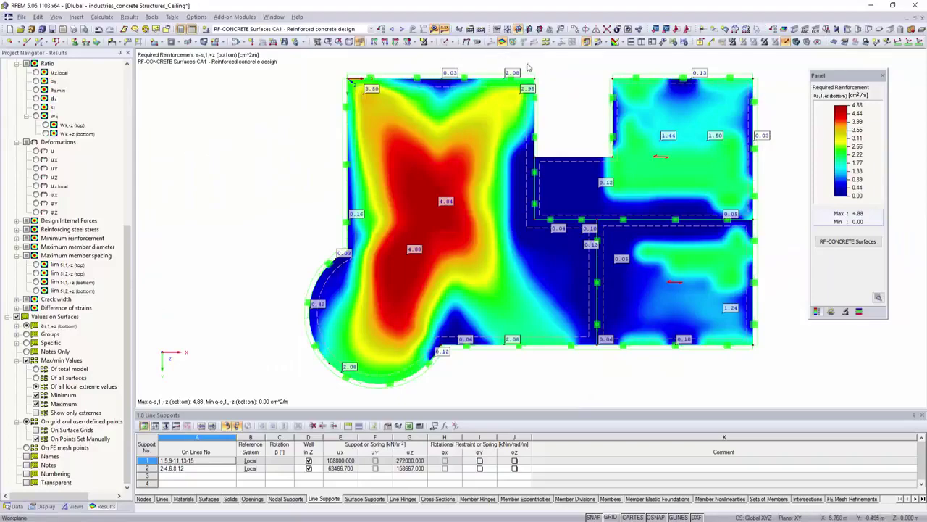
{"action": "left_click", "coordinate": [623, 43]}
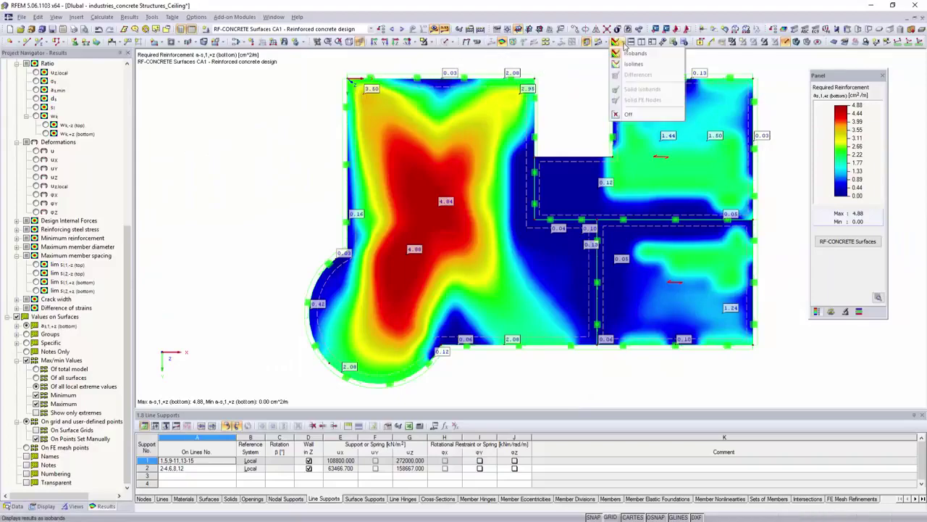
{"action": "left_click", "coordinate": [632, 65]}
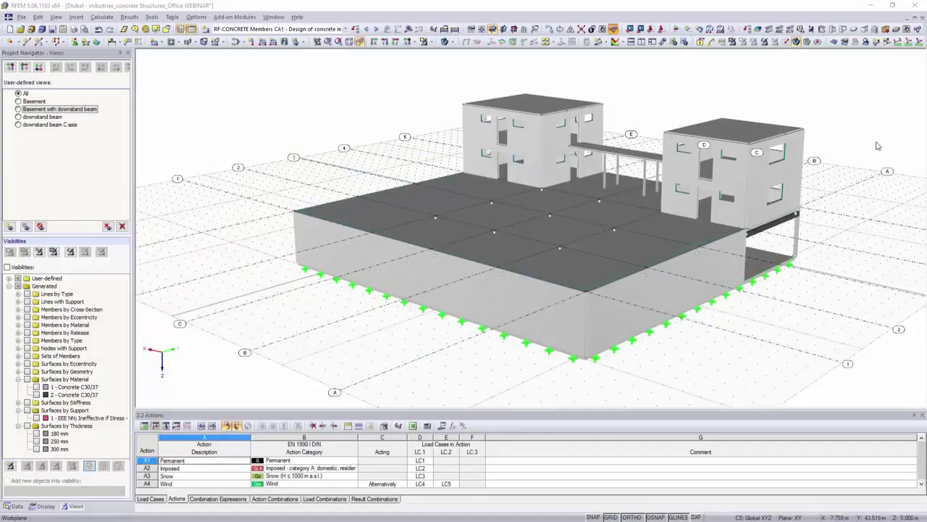
Switch the office building model to the user-defined view Basement with downstand beam.
{"action": "middle_click_drag", "start_coordinate": [449, 201], "coordinate": [214, 137], "text": "ctrl"}
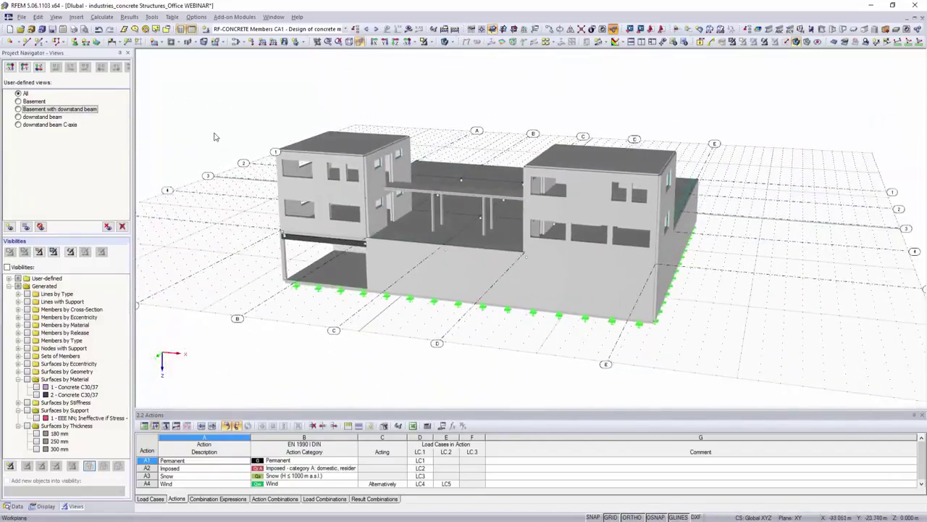
{"action": "left_click", "coordinate": [18, 108]}
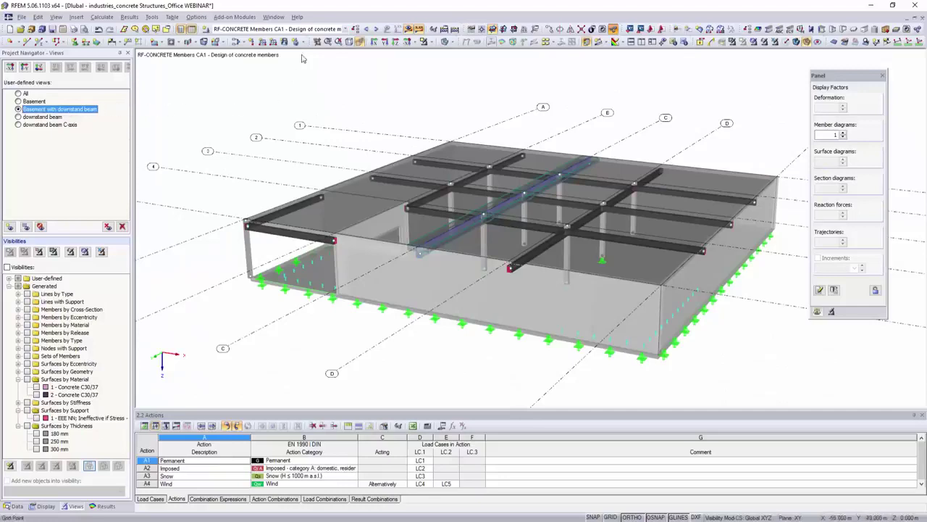
Open the RF-CONCRETE Members design case CA1 and review its material and rib data.
{"action": "left_click", "coordinate": [355, 30]}
{"action": "left_click", "coordinate": [222, 127]}
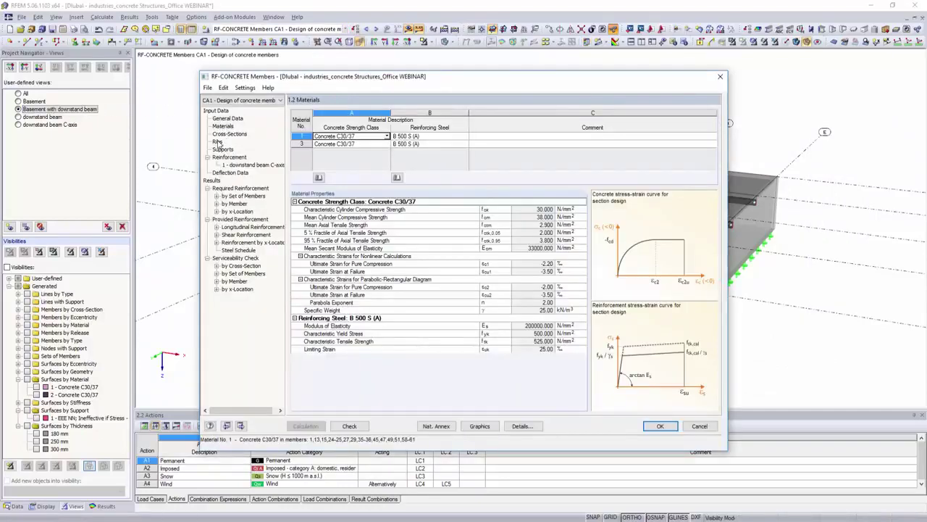
{"action": "left_click", "coordinate": [218, 141]}
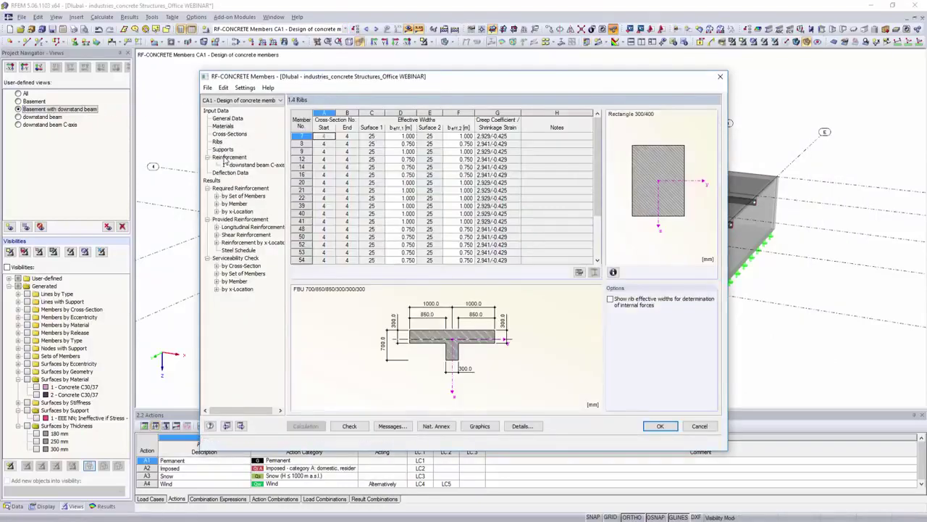
Review the settings of reinforcement group downstand beam C-axis, including links, reinforcement layout, minimum reinforcement, shear joint, EN 1992-1-1 and serviceability.
{"action": "left_click", "coordinate": [226, 157]}
{"action": "left_click", "coordinate": [367, 155]}
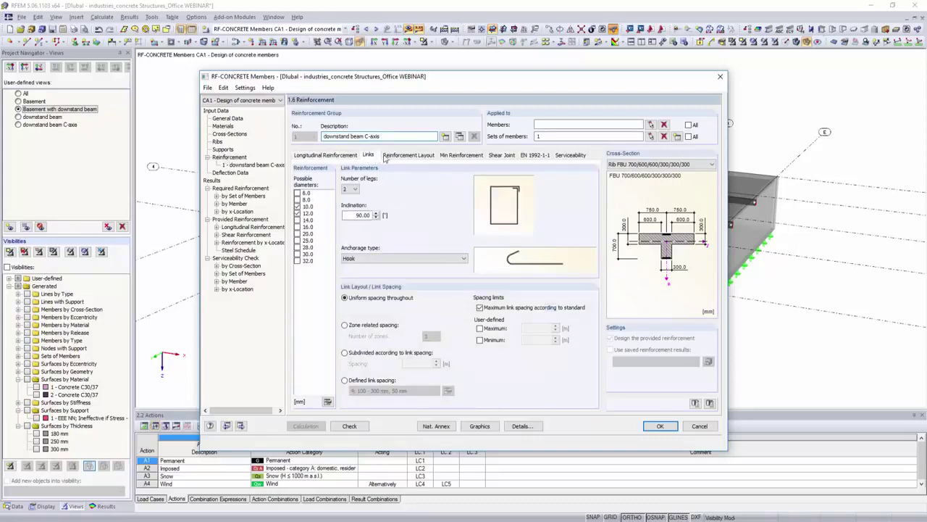
{"action": "left_click", "coordinate": [409, 155]}
{"action": "left_click", "coordinate": [452, 155]}
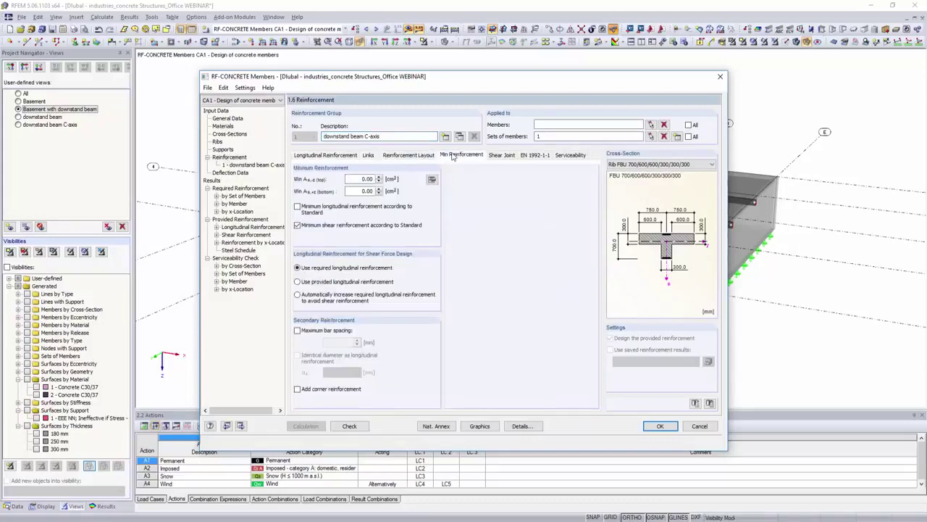
{"action": "left_click", "coordinate": [503, 155]}
{"action": "left_click", "coordinate": [539, 157]}
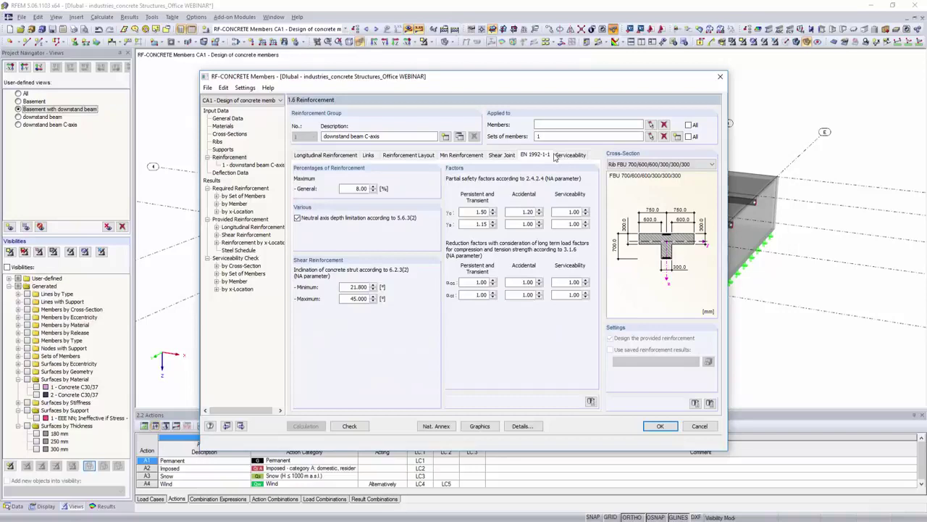
{"action": "left_click", "coordinate": [564, 156]}
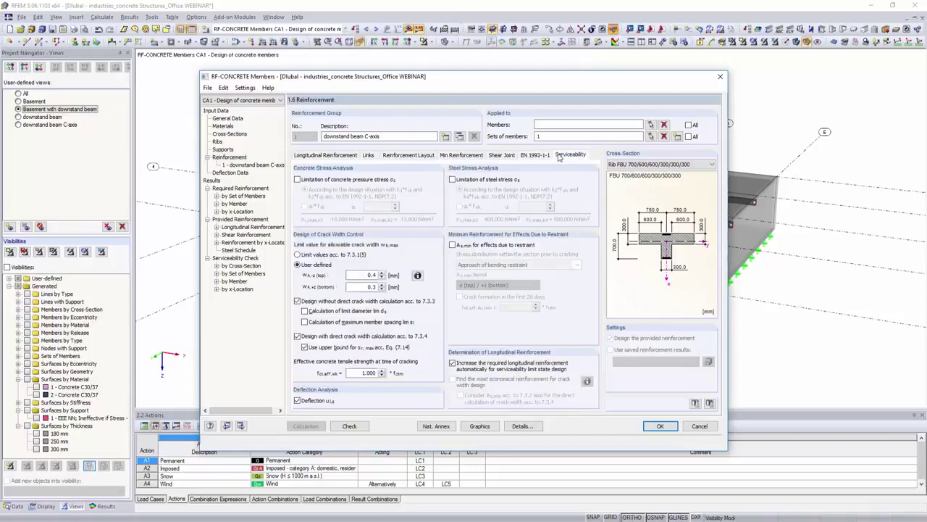
Examine the required reinforcement by set of members, including the detailed results for strains and shear and torsional capacity.
{"action": "left_click", "coordinate": [232, 189]}
{"action": "left_click", "coordinate": [527, 290]}
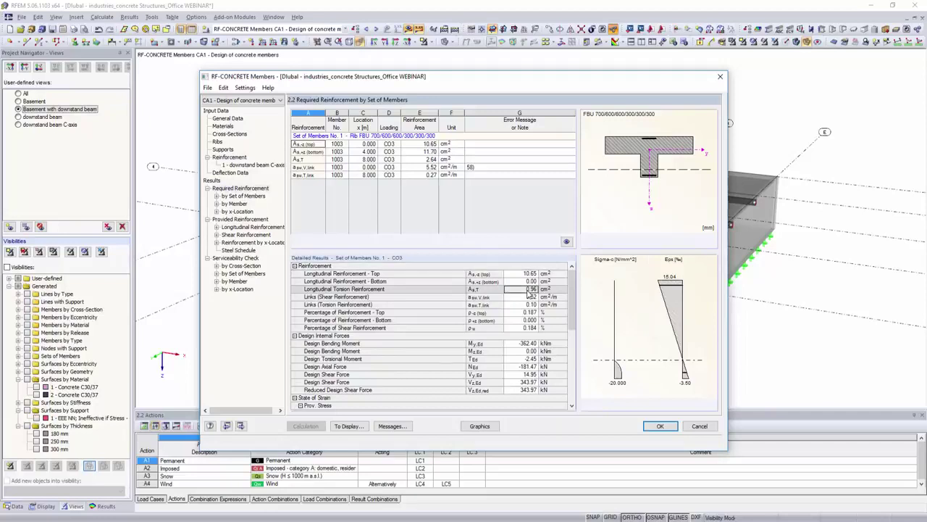
{"action": "scroll", "coordinate": [529, 294], "scroll_direction": "down", "scroll_amount": 8}
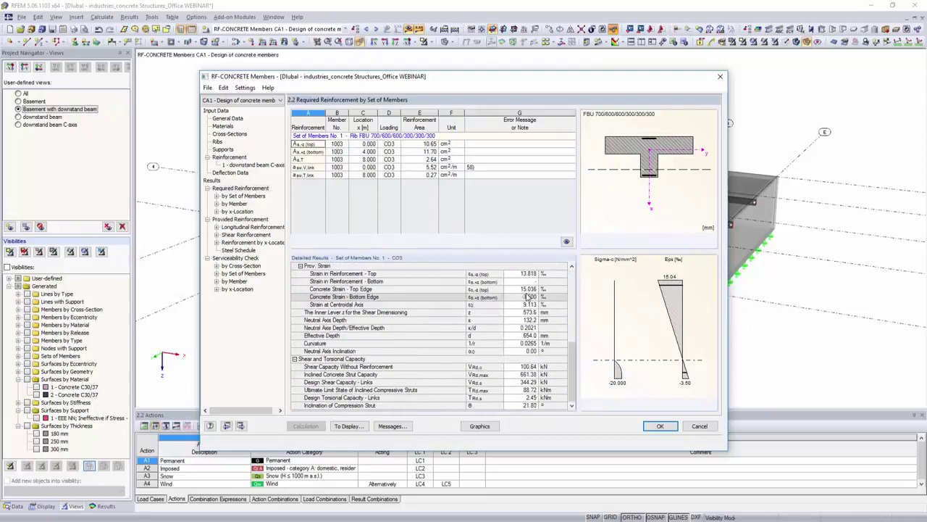
Open the 3D rendering of the rib's provided reinforcement and hide the labels of the top, bottom and shear reinforcement.
{"action": "left_click", "coordinate": [241, 220]}
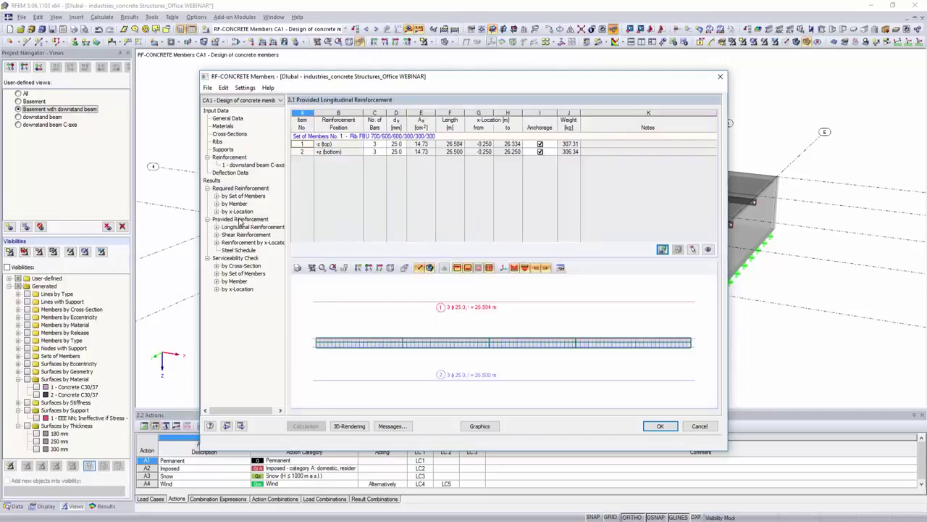
{"action": "left_click", "coordinate": [347, 426]}
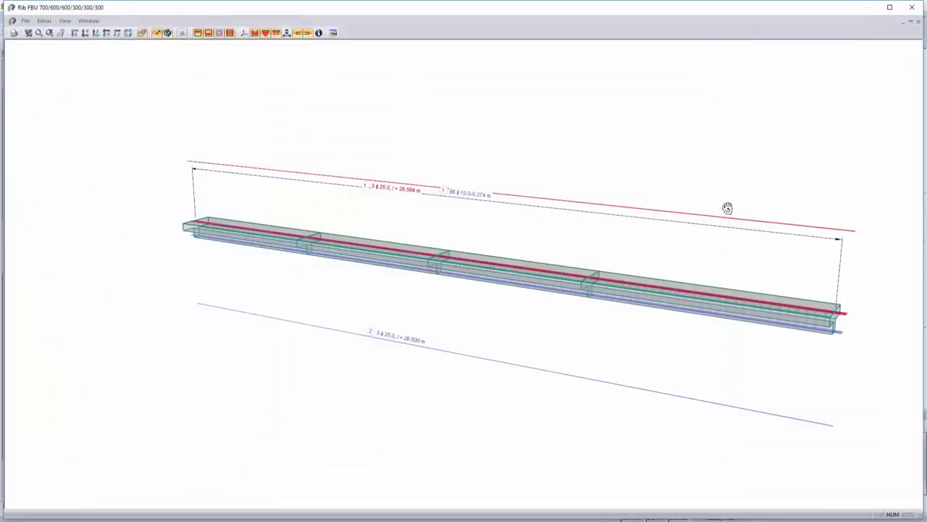
{"action": "left_click_drag", "start_coordinate": [727, 208], "coordinate": [657, 162]}
{"action": "left_click", "coordinate": [253, 33]}
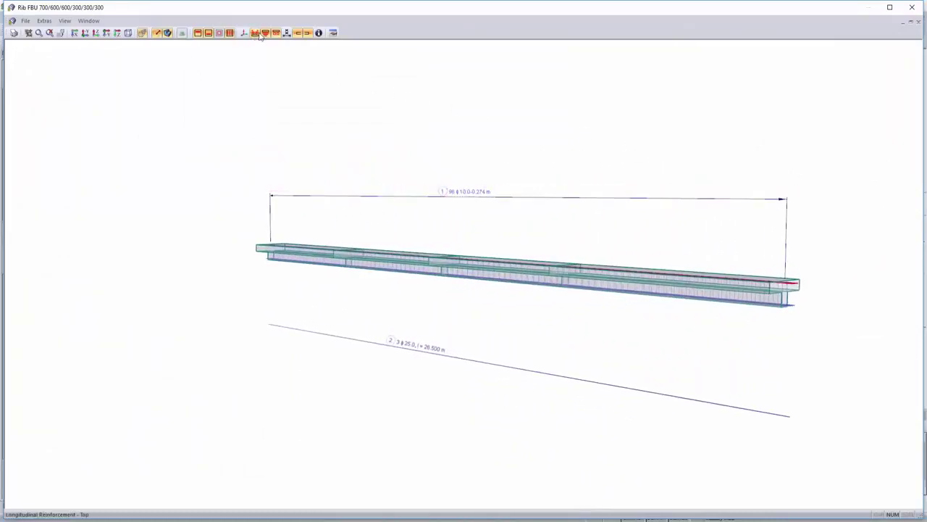
{"action": "left_click", "coordinate": [266, 34]}
{"action": "left_click", "coordinate": [277, 34]}
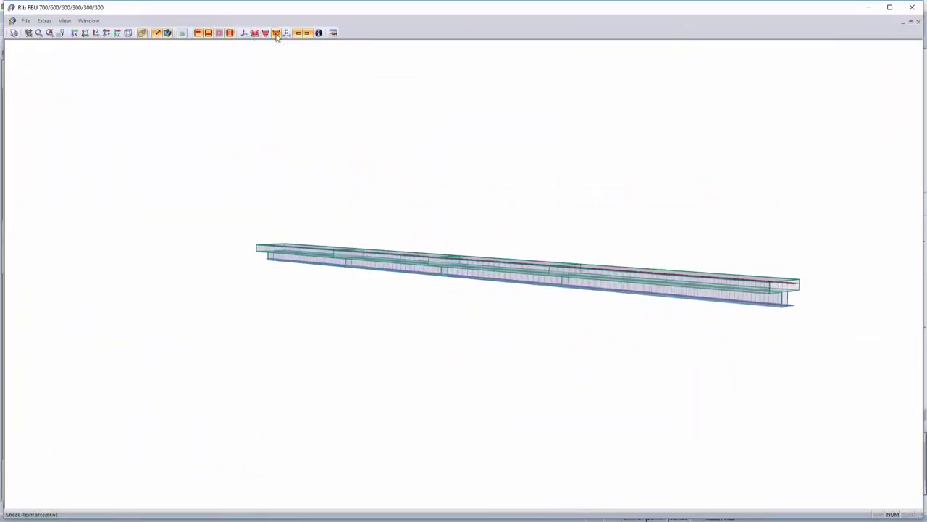
Inspect the rib's reinforcement rendering without perspective, along its X-axis and in oblique view, and close the rendering.
{"action": "left_click", "coordinate": [142, 34]}
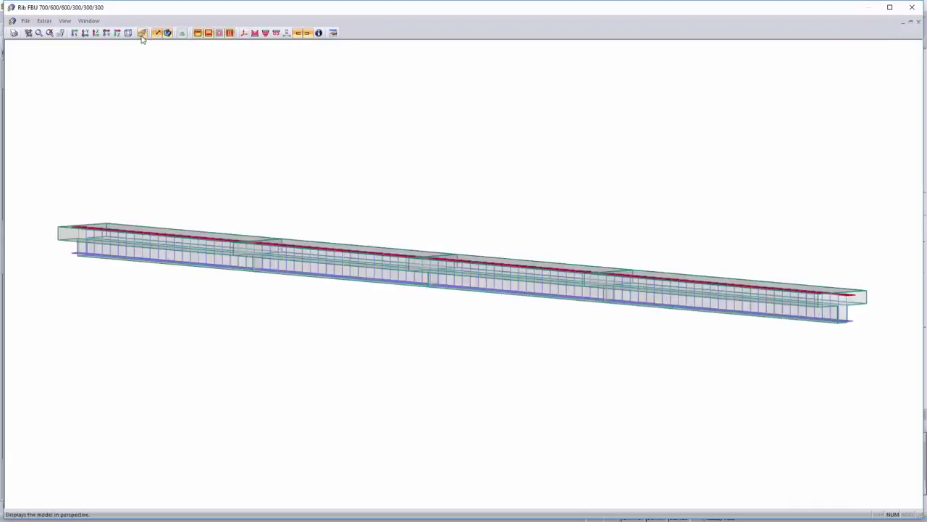
{"action": "left_click", "coordinate": [76, 34]}
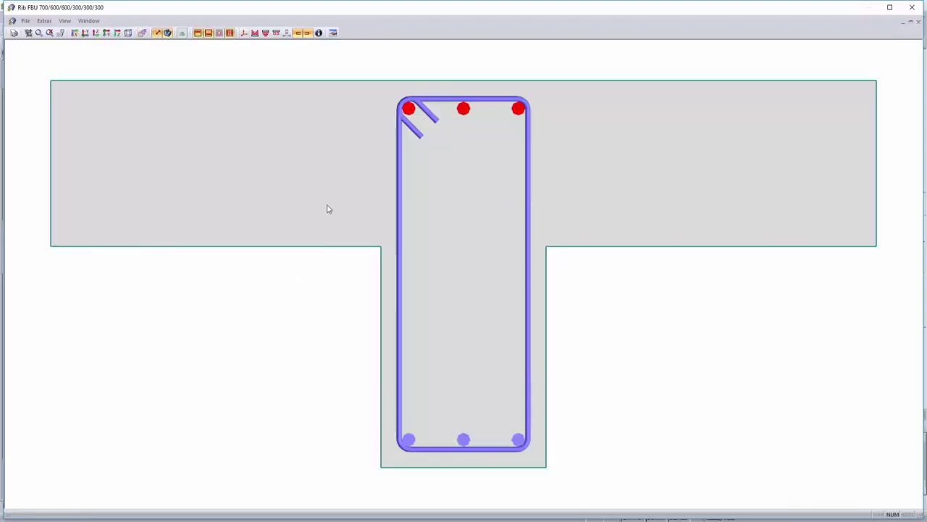
{"action": "middle_click_drag", "start_coordinate": [327, 205], "coordinate": [340, 214], "text": "ctrl"}
{"action": "scroll", "coordinate": [341, 214], "scroll_direction": "down", "scroll_amount": 3}
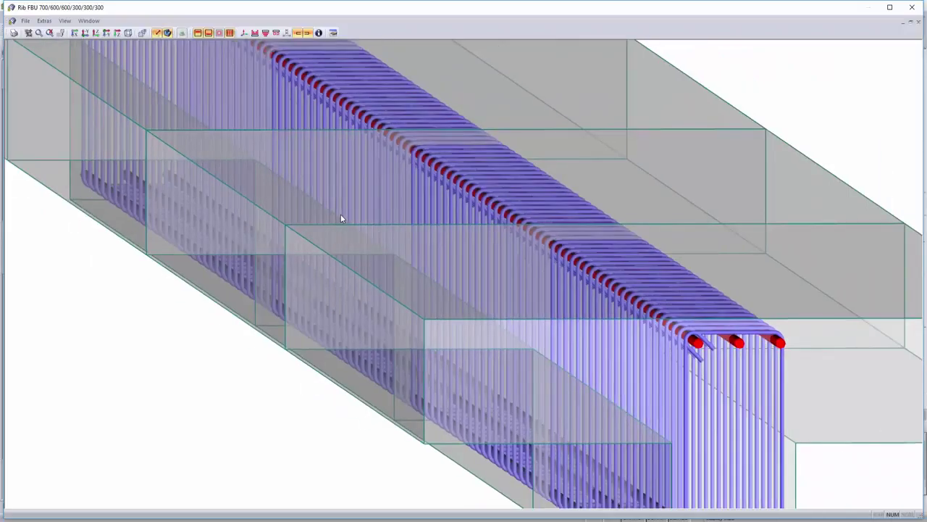
{"action": "scroll", "coordinate": [340, 214], "scroll_direction": "down", "scroll_amount": 3}
{"action": "key", "text": "Escape"}
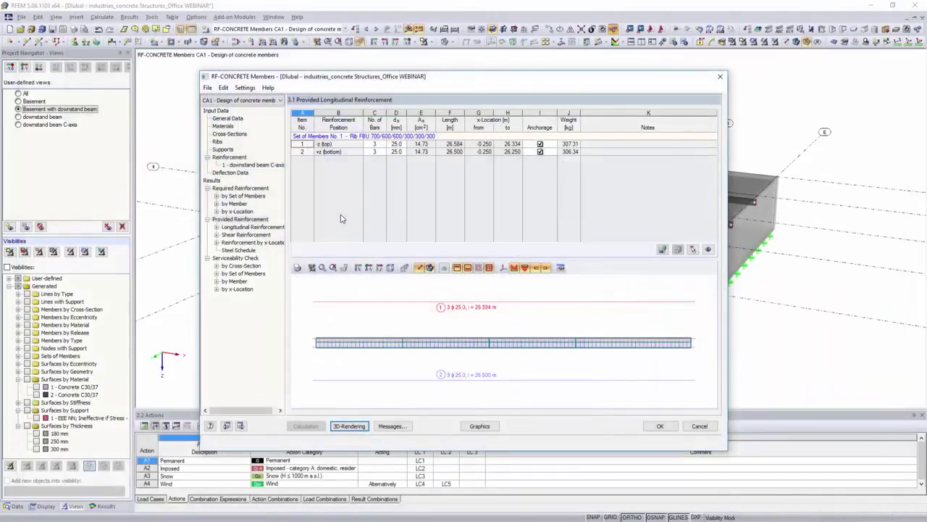
Close the module, switch to the user-defined view downstand beam C-axis and inspect its required top and bottom reinforcement diagrams.
{"action": "left_click", "coordinate": [660, 426]}
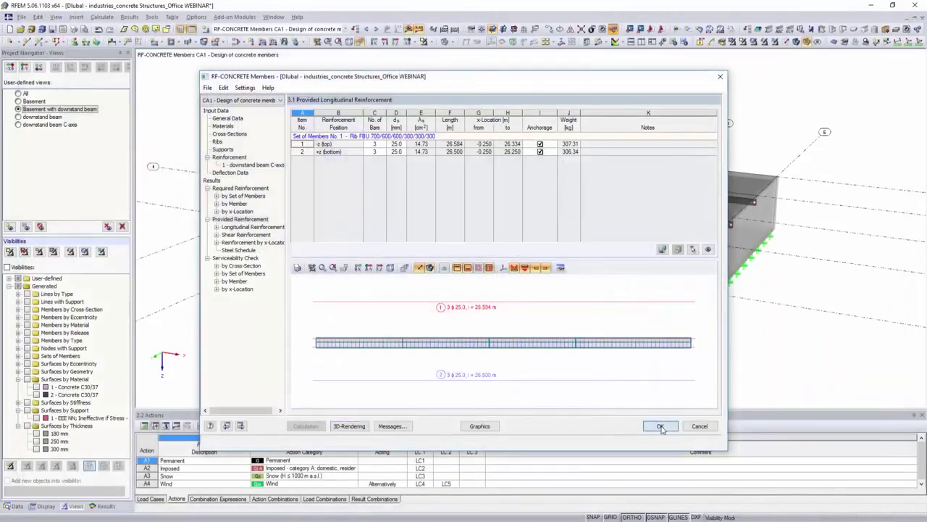
{"action": "left_click", "coordinate": [20, 125]}
{"action": "left_click", "coordinate": [102, 506]}
{"action": "left_click", "coordinate": [26, 81]}
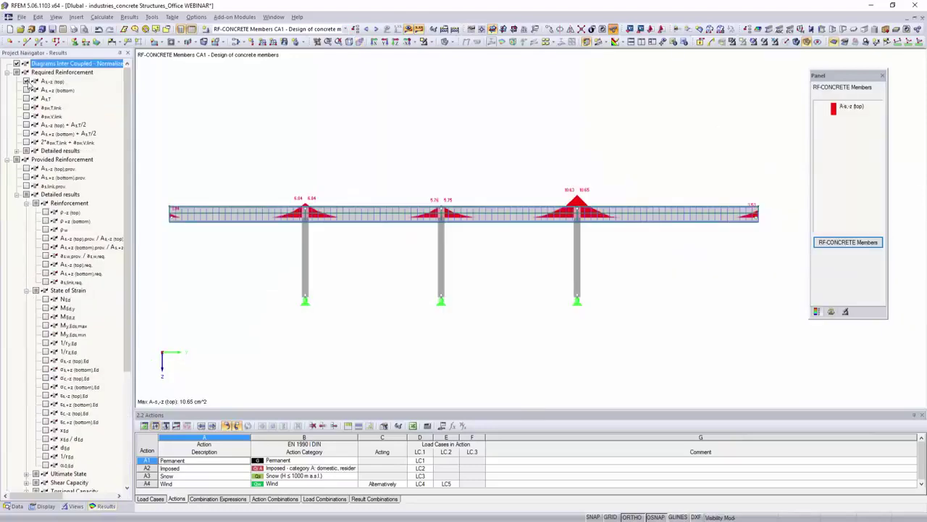
{"action": "left_click", "coordinate": [25, 90]}
{"action": "left_click", "coordinate": [26, 90]}
{"action": "left_click", "coordinate": [25, 81]}
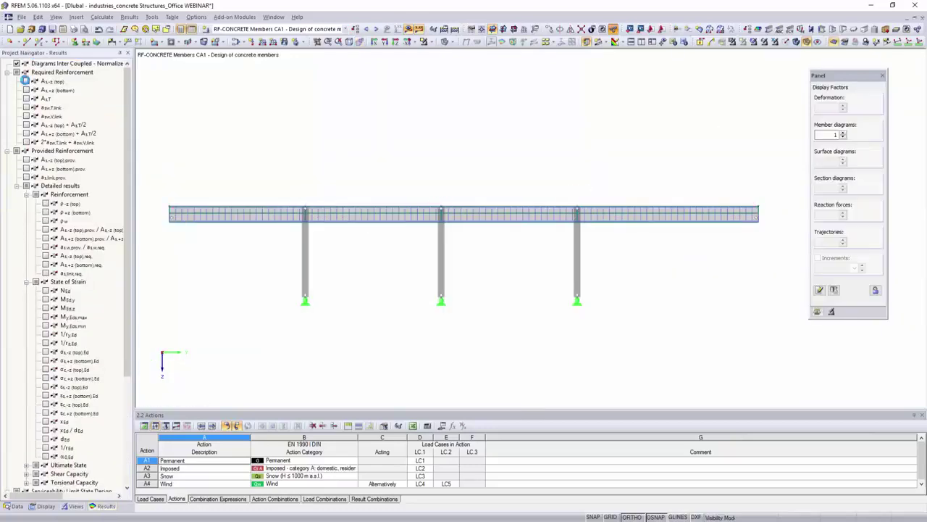
Display the M-Ed,y diagram with the longitudinal reinforcement descriptions and switch to the RF-CONCRETE Members design case CA2 - rounded m.
{"action": "left_click", "coordinate": [46, 299]}
{"action": "scroll", "coordinate": [45, 301], "scroll_direction": "down", "scroll_amount": 6}
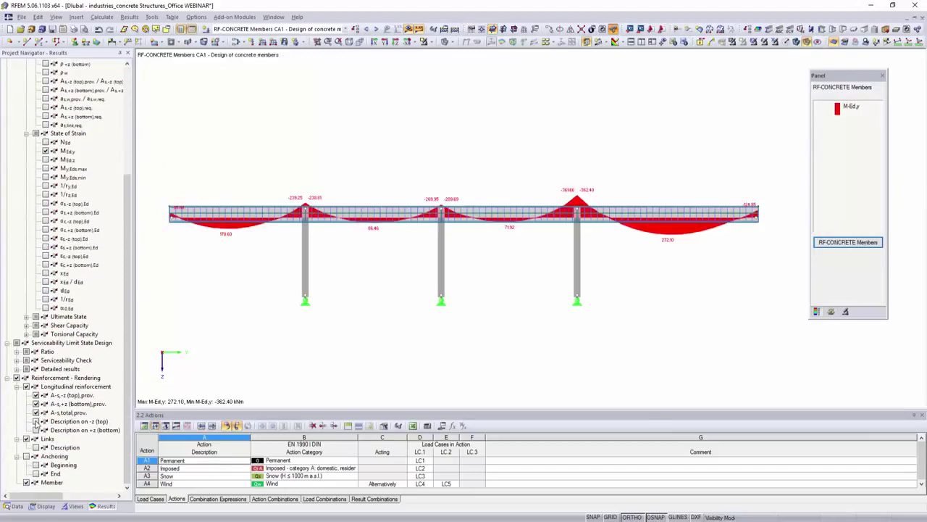
{"action": "left_click", "coordinate": [35, 420]}
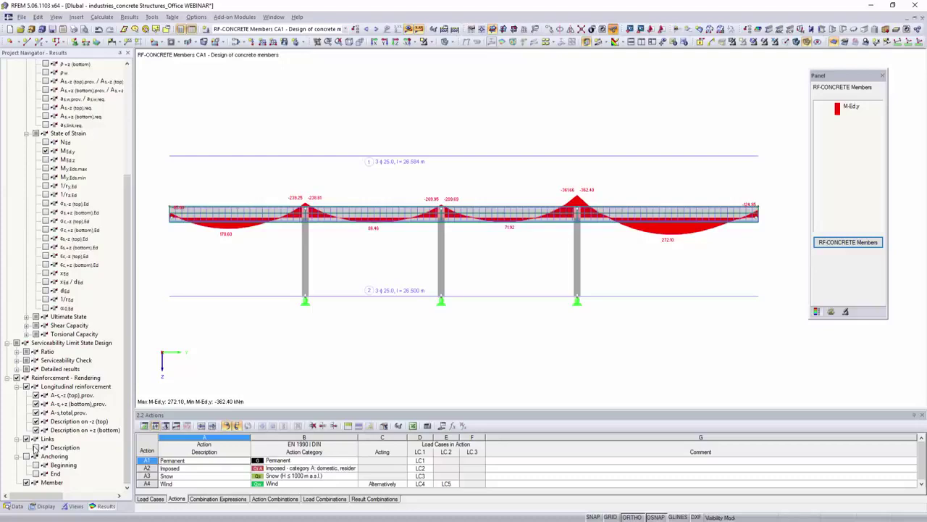
{"action": "left_click", "coordinate": [377, 30]}
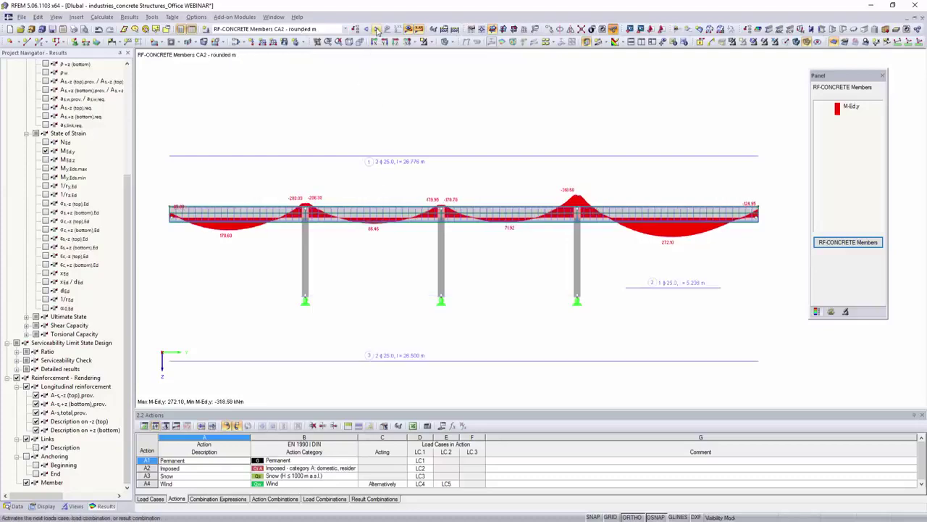
Switch to the user-defined view downstand beam and inspect the moment diagram and reinforcement in 3D.
{"action": "left_click", "coordinate": [76, 506]}
{"action": "left_click", "coordinate": [18, 117]}
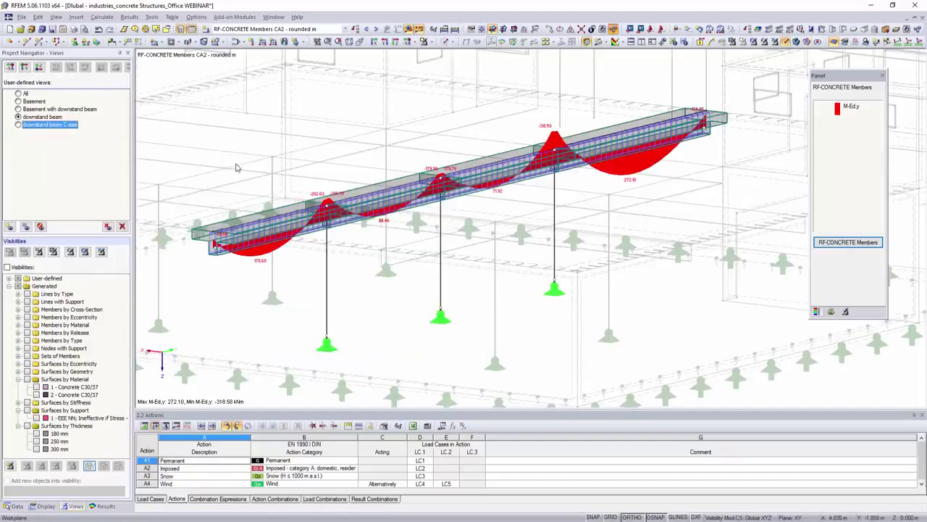
{"action": "middle_click_drag", "start_coordinate": [220, 167], "coordinate": [395, 172], "text": "ctrl"}
{"action": "scroll", "coordinate": [443, 152], "scroll_direction": "up", "scroll_amount": 5}
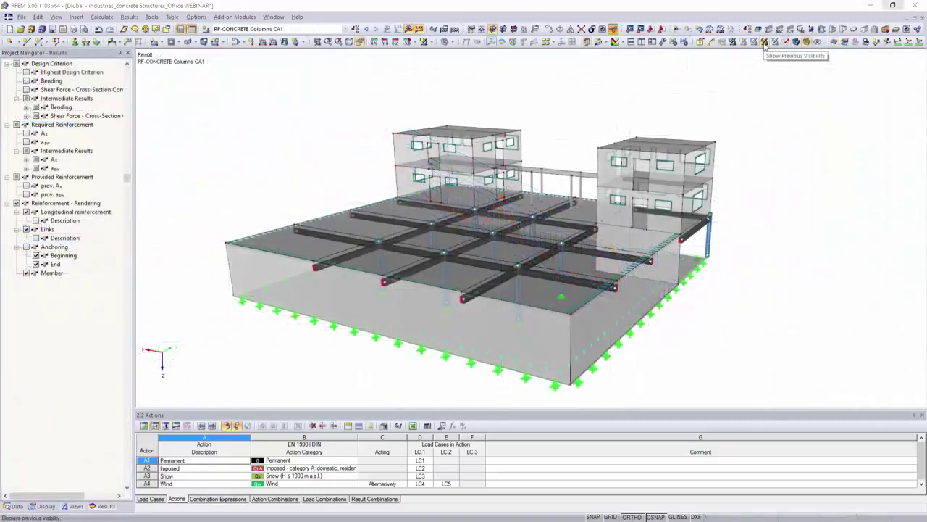
Restore the previous visibility of the office building model and open the RF-CONCRETE Columns design case CA1.
{"action": "left_click", "coordinate": [765, 44]}
{"action": "middle_click_drag", "start_coordinate": [781, 159], "coordinate": [738, 384], "text": "shift"}
{"action": "left_click", "coordinate": [355, 31]}
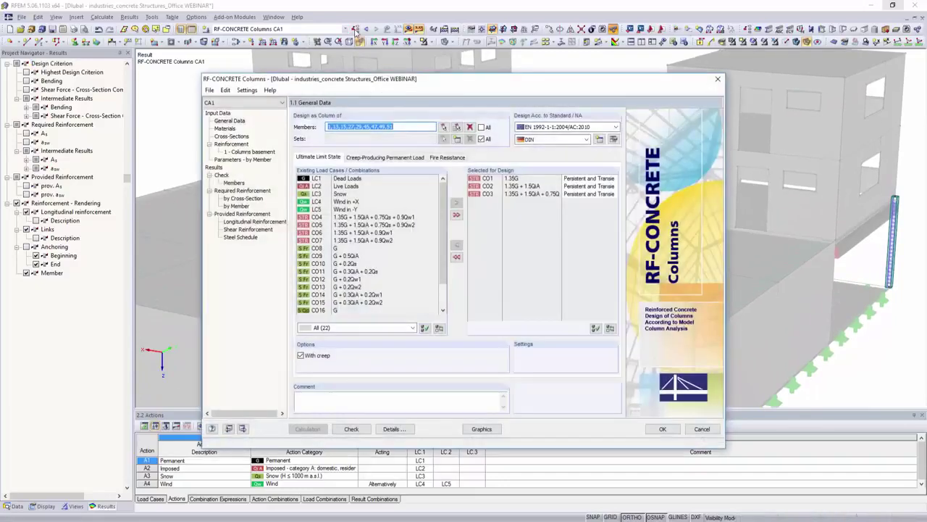
Review the column design's materials, cross-sections, check of members and required reinforcement by cross-section.
{"action": "left_click", "coordinate": [225, 128]}
{"action": "left_click", "coordinate": [231, 136]}
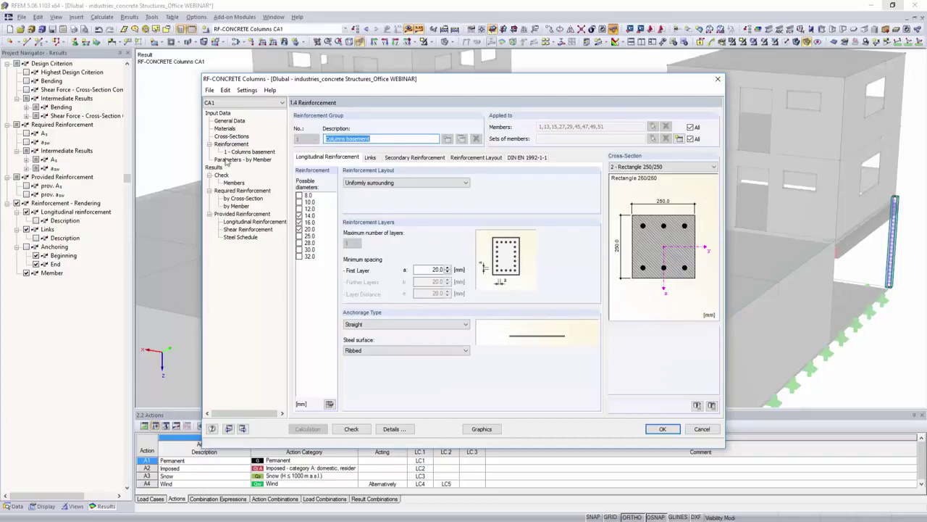
{"action": "left_click", "coordinate": [221, 175]}
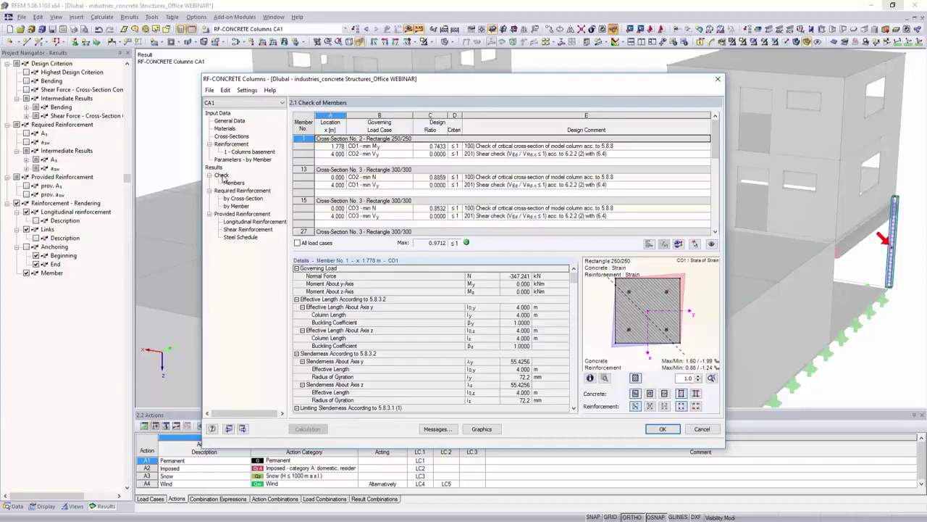
{"action": "left_click", "coordinate": [223, 196]}
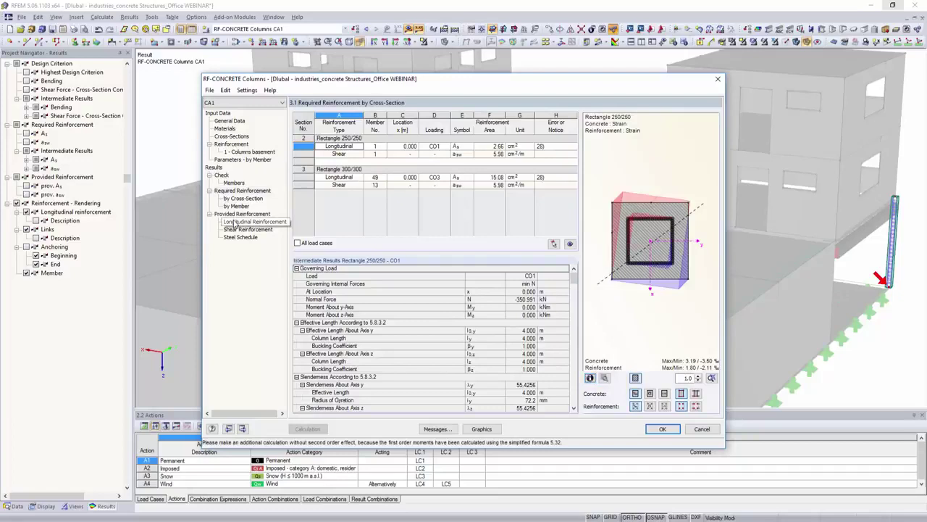
Examine the columns' provided longitudinal reinforcement and inspect the 3D view of member no. 1, Rectangle 250/250.
{"action": "left_click", "coordinate": [234, 222]}
{"action": "middle_click_drag", "start_coordinate": [500, 343], "coordinate": [418, 359], "text": "ctrl"}
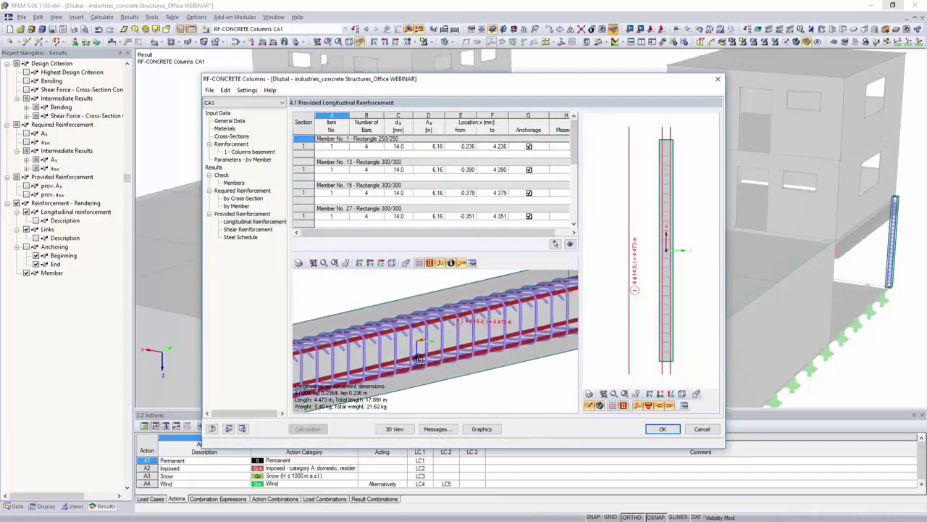
{"action": "left_click", "coordinate": [391, 429]}
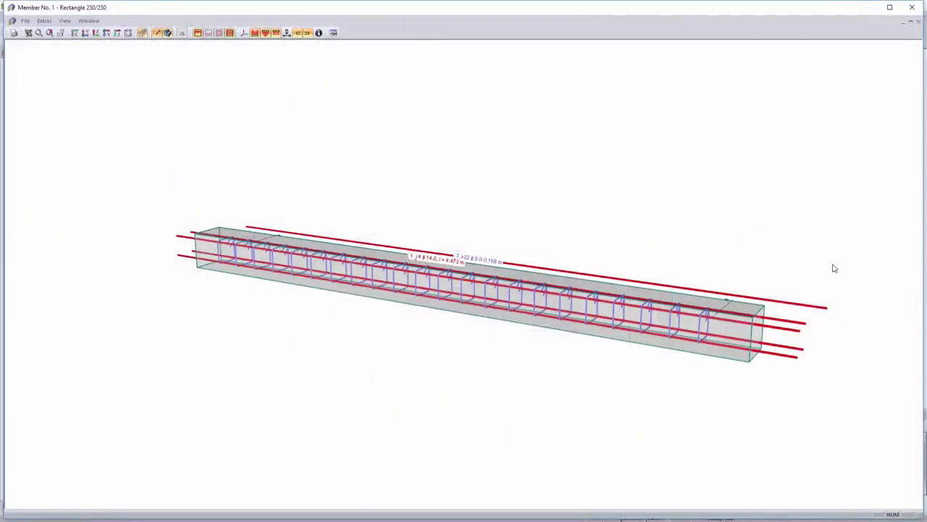
{"action": "middle_click_drag", "start_coordinate": [848, 259], "coordinate": [143, 234], "text": "ctrl"}
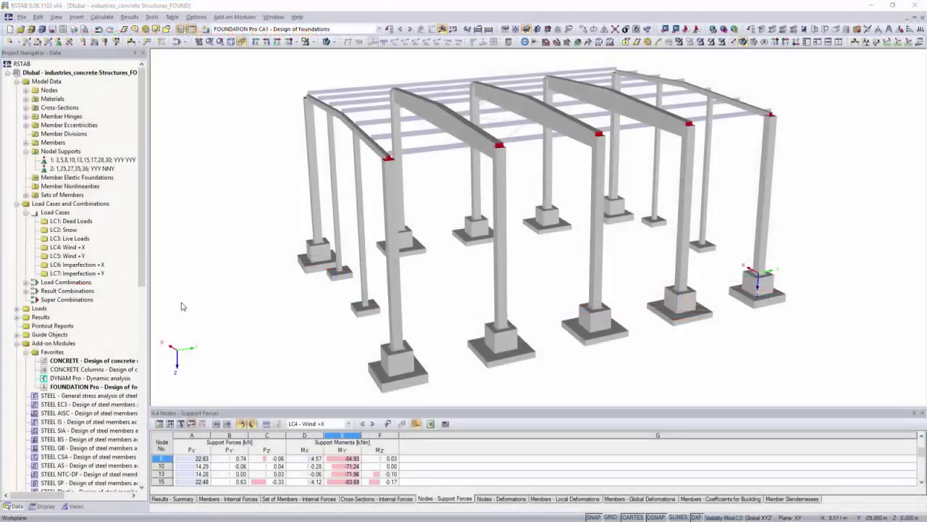
In RSTAB, open the FOUNDATION Pro module and set foundation no. 1 to a bucket foundation with rough bucket sides.
{"action": "left_click", "coordinate": [234, 17]}
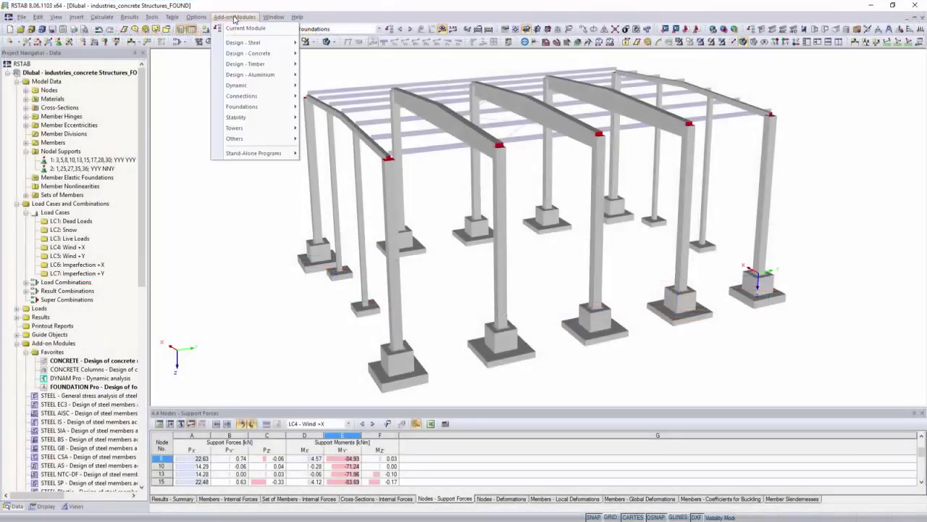
{"action": "mouse_move", "coordinate": [240, 109]}
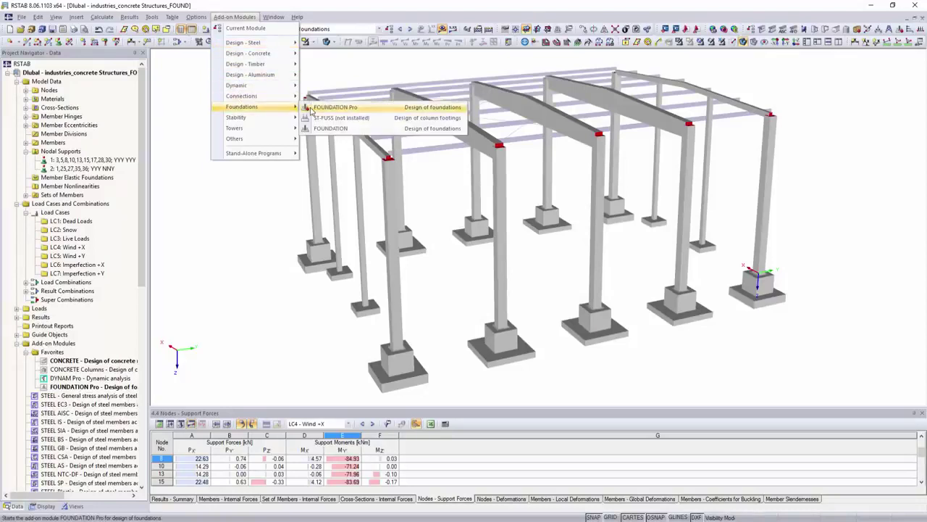
{"action": "left_click", "coordinate": [335, 108]}
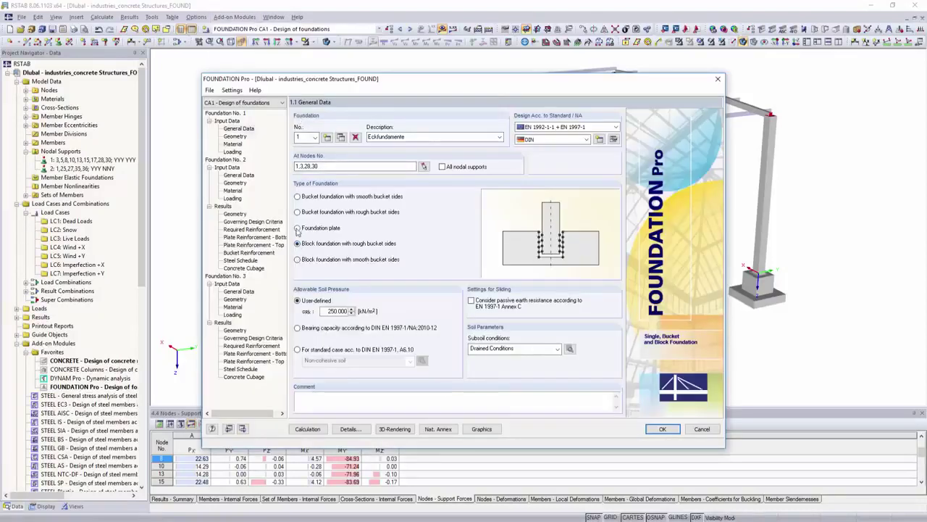
{"action": "left_click", "coordinate": [297, 229]}
{"action": "left_click", "coordinate": [297, 197]}
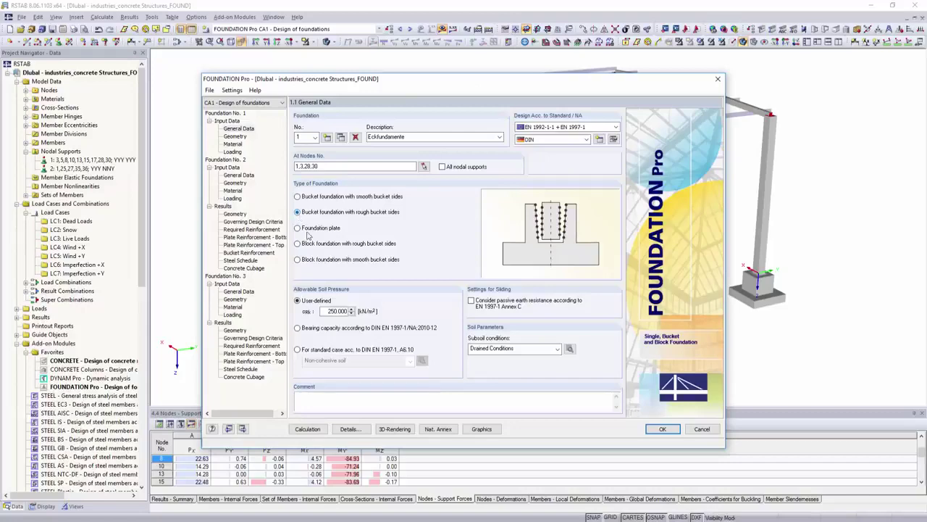
Set the original soil profile thicknesses to 1.000 m for overfill, 0.300 m for gamma_1 and 8.700 m for gamma_2.
{"action": "left_click", "coordinate": [570, 352]}
{"action": "double_click", "coordinate": [366, 212]}
{"action": "type", "text": "1"}
{"action": "double_click", "coordinate": [368, 219]}
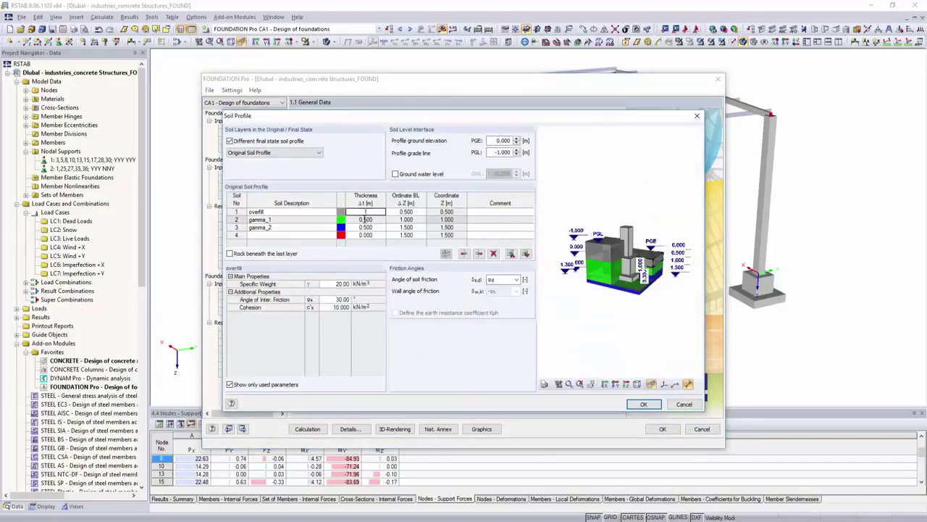
{"action": "type", "text": "0.3"}
{"action": "key", "text": "Return"}
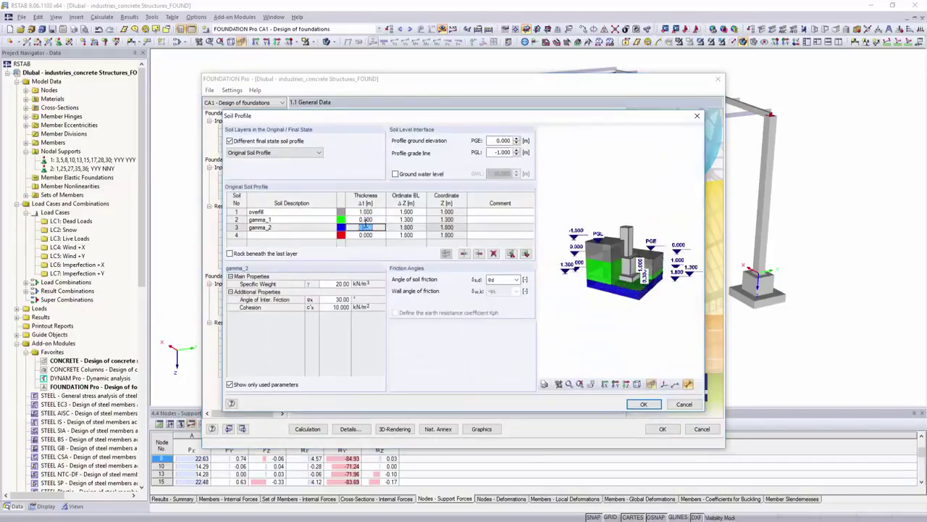
{"action": "left_click", "coordinate": [366, 221]}
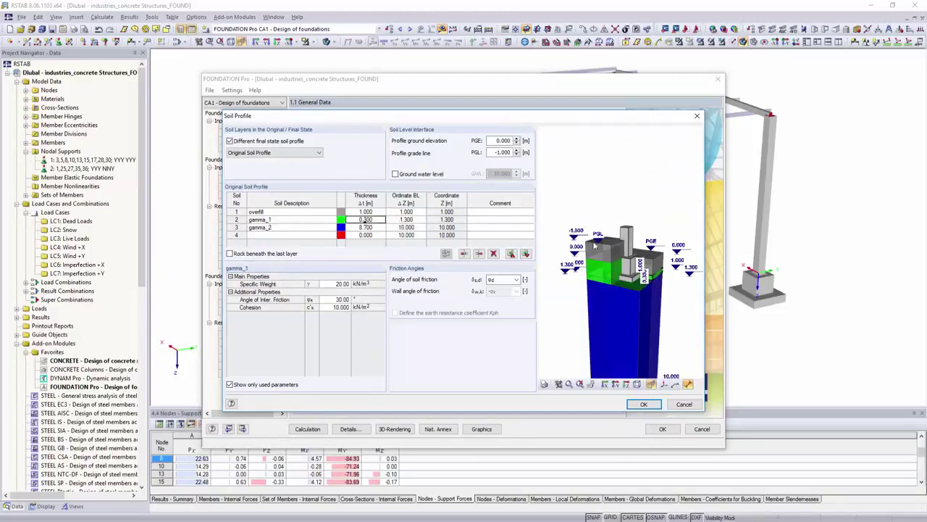
{"action": "scroll", "coordinate": [608, 244], "scroll_direction": "down", "scroll_amount": 3}
{"action": "scroll", "coordinate": [608, 244], "scroll_direction": "up", "scroll_amount": 1}
{"action": "left_click", "coordinate": [642, 405]}
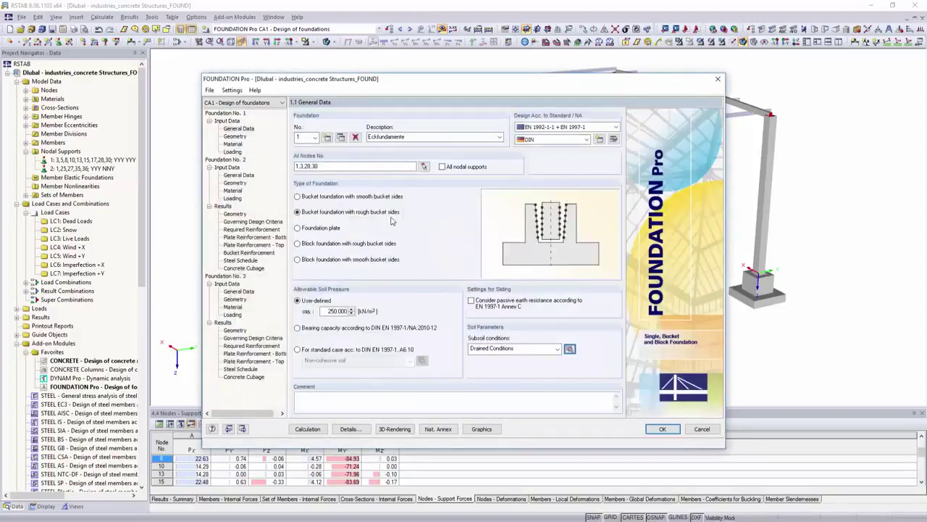
Review the geometry, loading and additional surface loads of foundation no. 1, and run the foundation calculation.
{"action": "left_click", "coordinate": [235, 137]}
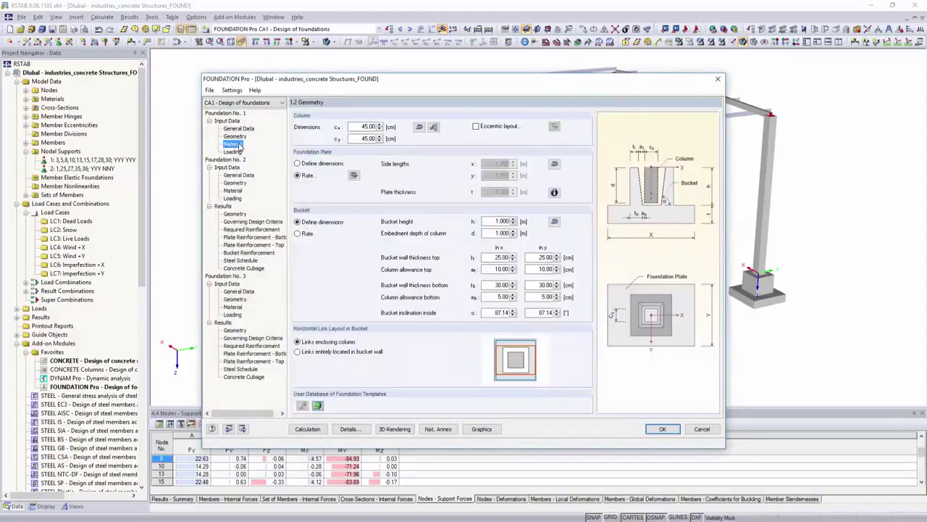
{"action": "left_click", "coordinate": [232, 152]}
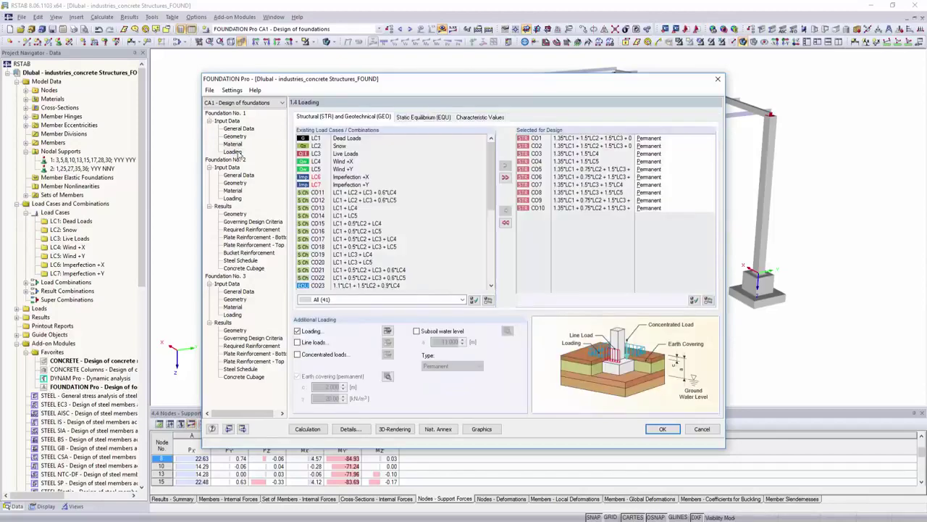
{"action": "left_click", "coordinate": [387, 331]}
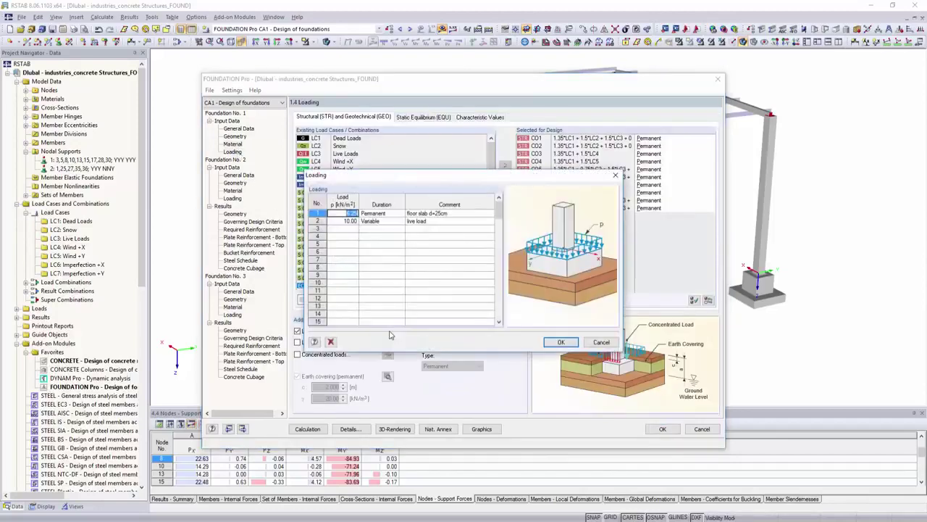
{"action": "key", "text": "Escape"}
{"action": "left_click", "coordinate": [318, 428]}
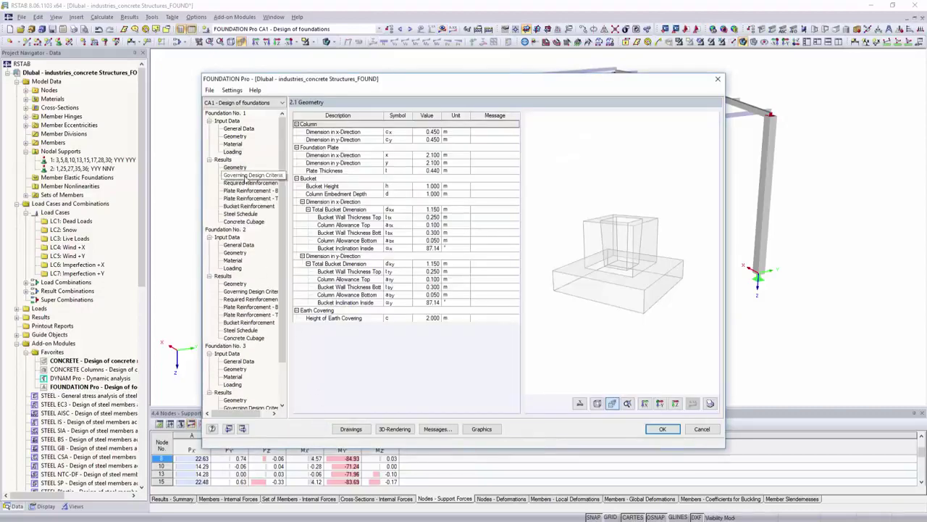
Review the governing design criteria, required reinforcement, and bottom and top plate reinforcement of foundation no. 1.
{"action": "left_click", "coordinate": [244, 176]}
{"action": "left_click", "coordinate": [247, 183]}
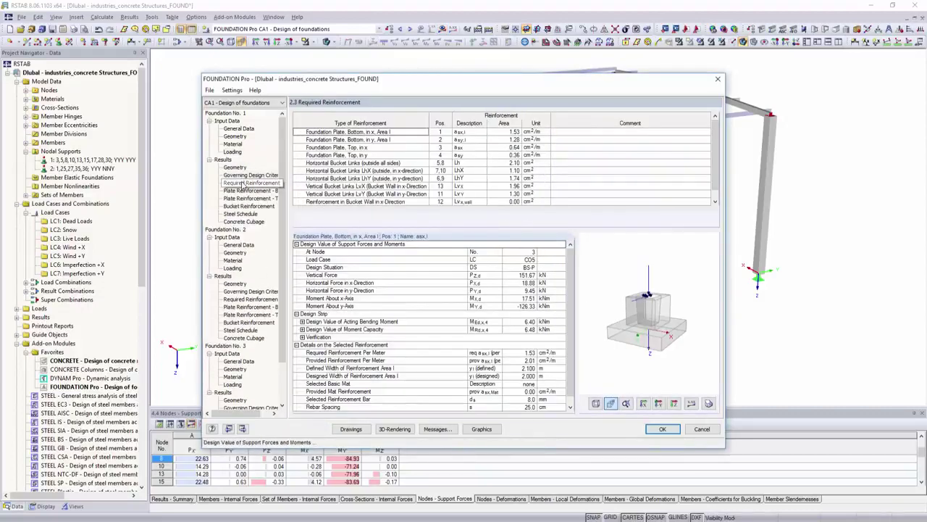
{"action": "left_click", "coordinate": [244, 190]}
{"action": "left_click", "coordinate": [246, 198]}
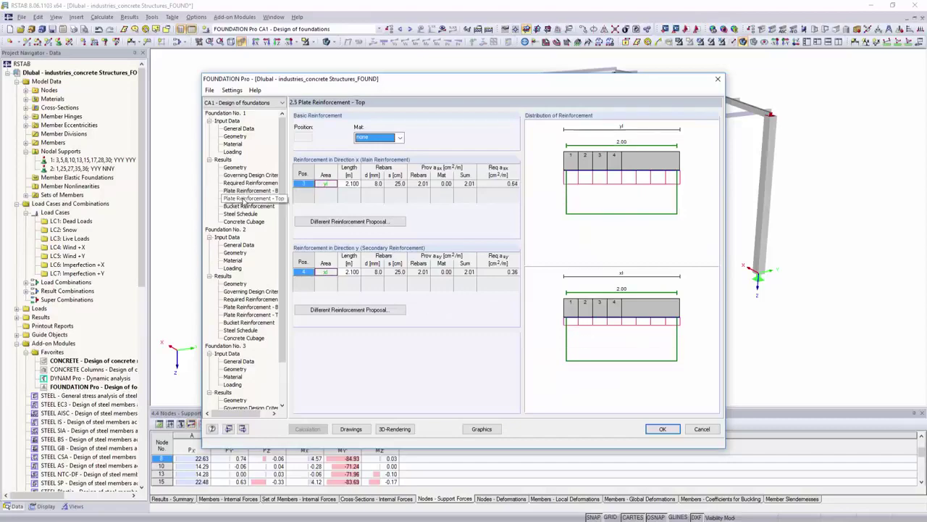
Examine the bucket foundation's reinforcement drawings, including the bucket's top view and the wall and center sections in the x- and y-directions.
{"action": "left_click", "coordinate": [350, 429]}
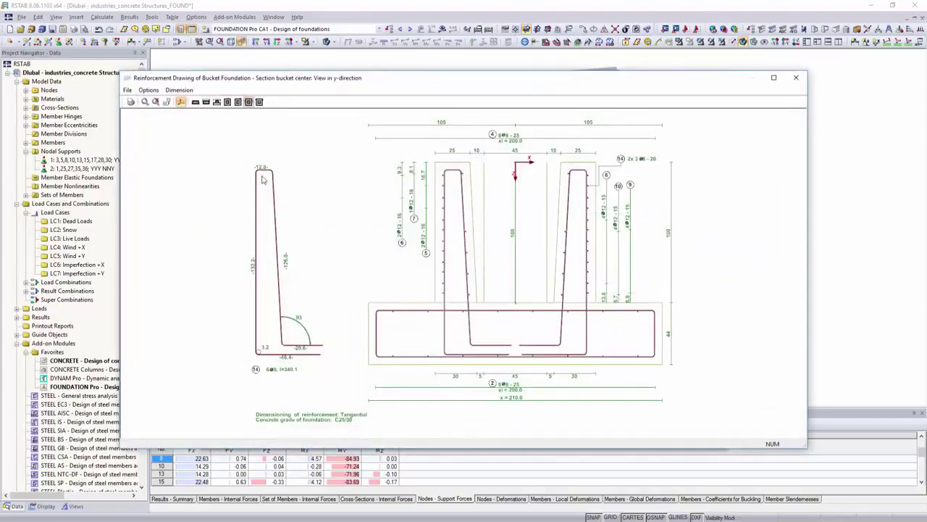
{"action": "left_click", "coordinate": [226, 102]}
{"action": "left_click", "coordinate": [216, 102]}
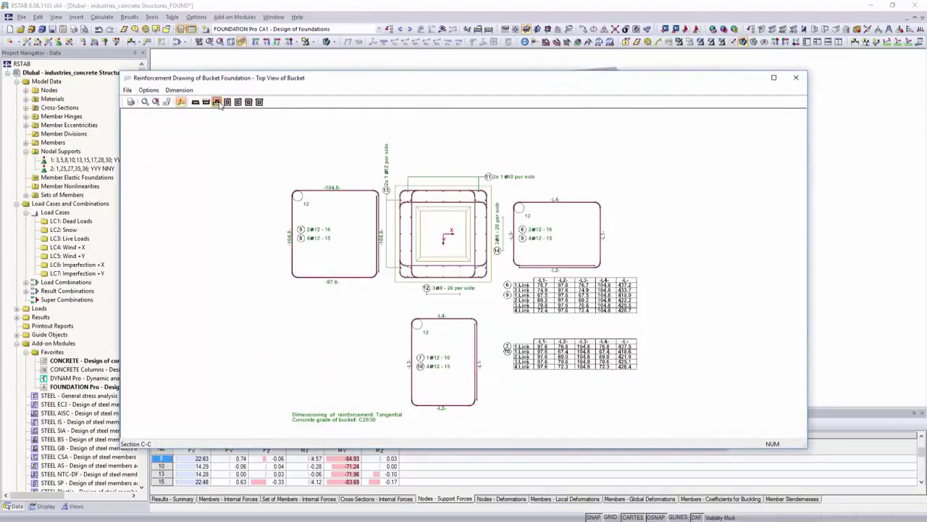
{"action": "left_click", "coordinate": [227, 102]}
{"action": "left_click", "coordinate": [238, 102]}
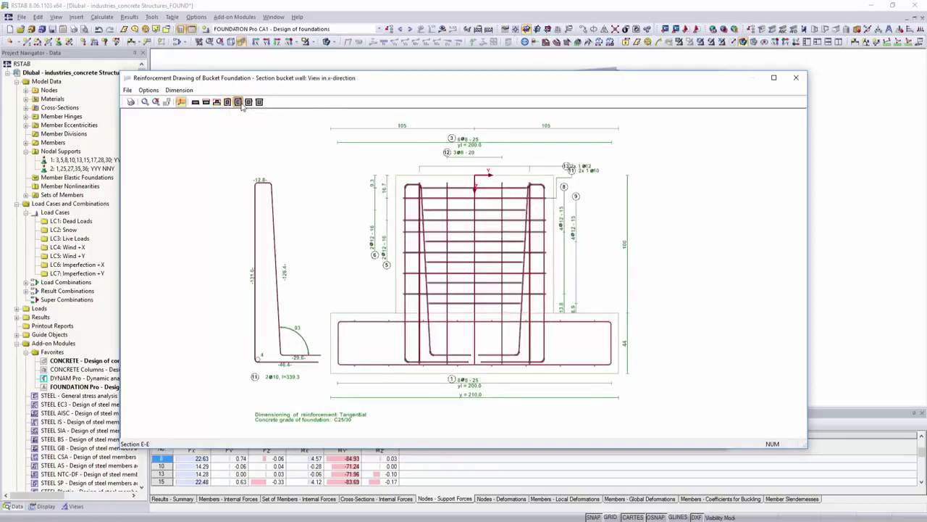
{"action": "left_click", "coordinate": [248, 102]}
{"action": "left_click", "coordinate": [259, 102]}
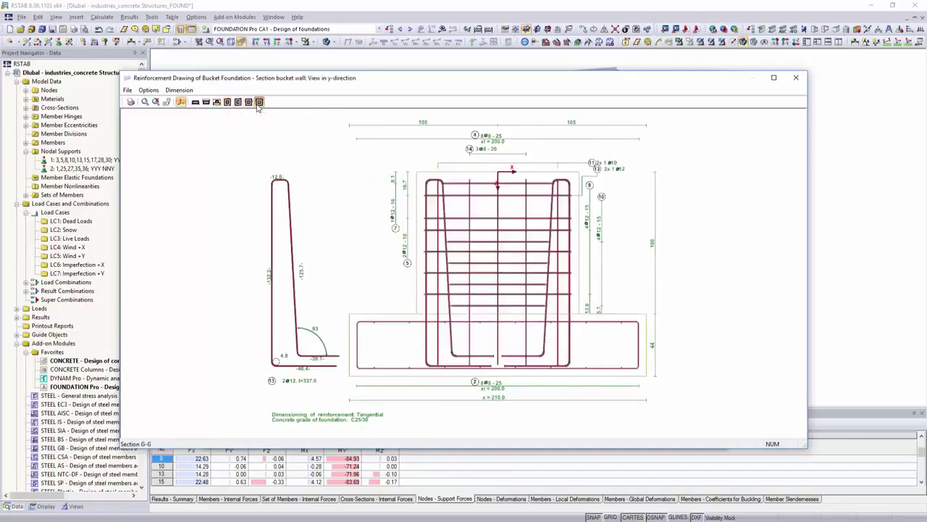
{"action": "key", "text": "Escape"}
Review the bucket reinforcement of foundation no. 1 and inspect its 3D rendering with the column, dimensions and loads displayed.
{"action": "left_click", "coordinate": [246, 206]}
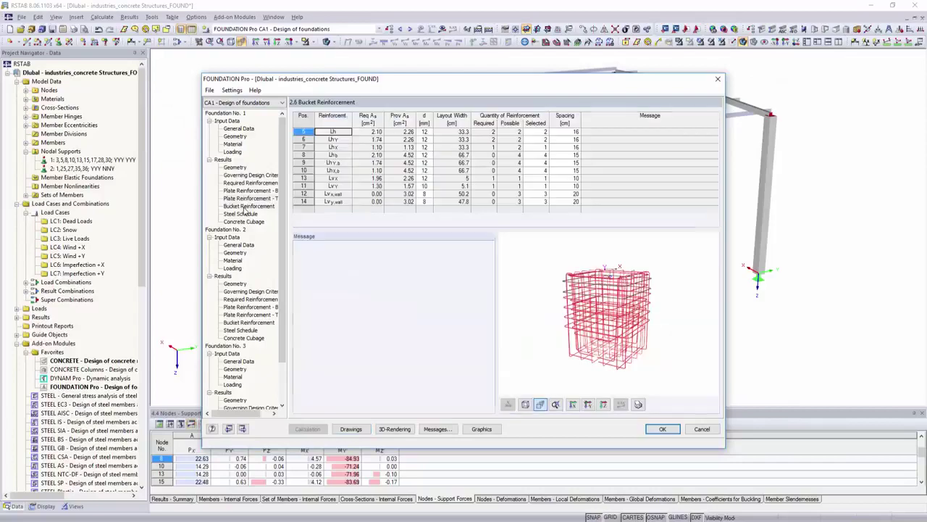
{"action": "left_click", "coordinate": [394, 429]}
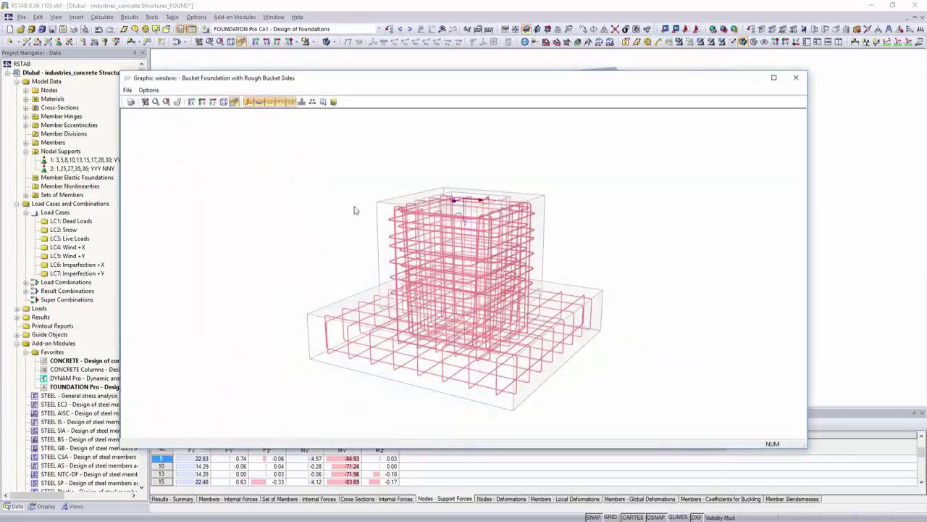
{"action": "middle_click_drag", "start_coordinate": [541, 162], "coordinate": [251, 209], "text": "ctrl"}
{"action": "left_click", "coordinate": [302, 103]}
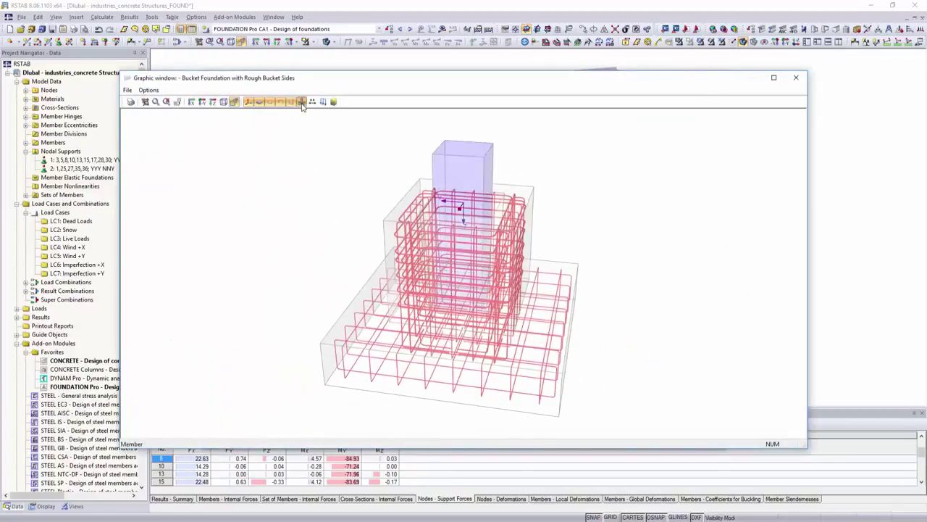
{"action": "left_click", "coordinate": [312, 103]}
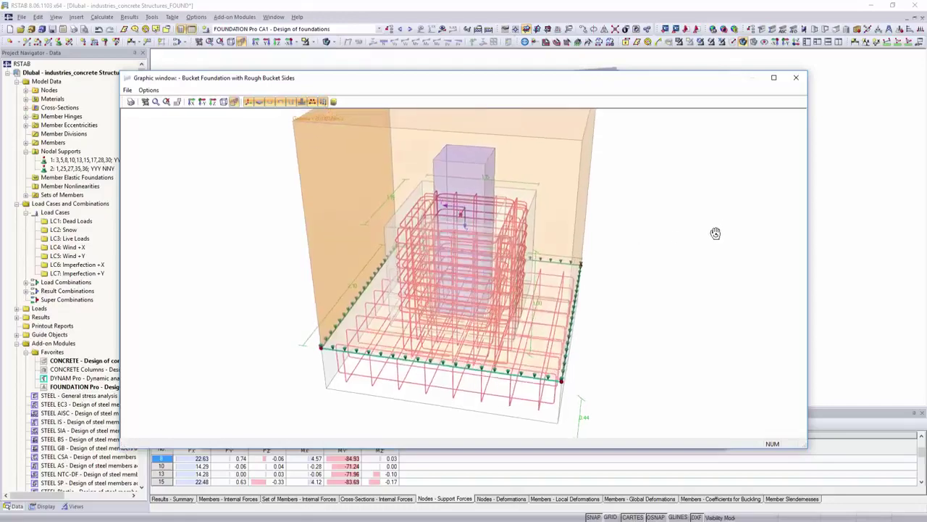
{"action": "left_click_drag", "start_coordinate": [714, 234], "coordinate": [531, 176]}
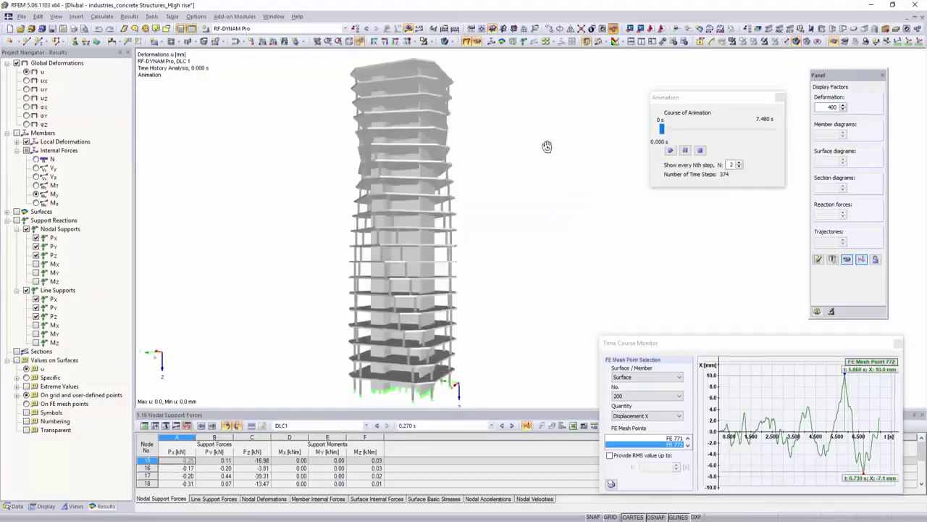
In RFEM, play the RF-DYNAM Pro time history animation of the high-rise model's global deformations for DLC 1.
{"action": "middle_click_drag", "start_coordinate": [148, 122], "coordinate": [524, 160], "text": "ctrl"}
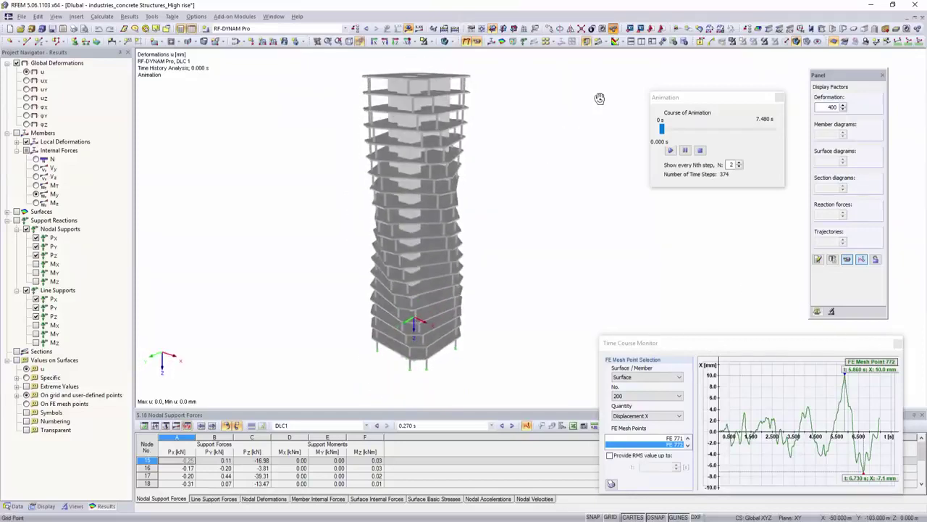
{"action": "left_click", "coordinate": [670, 150]}
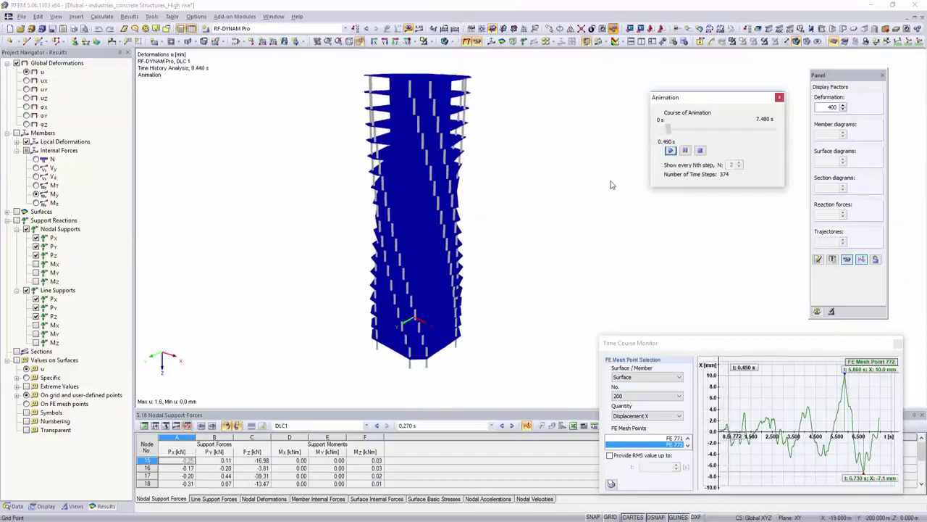